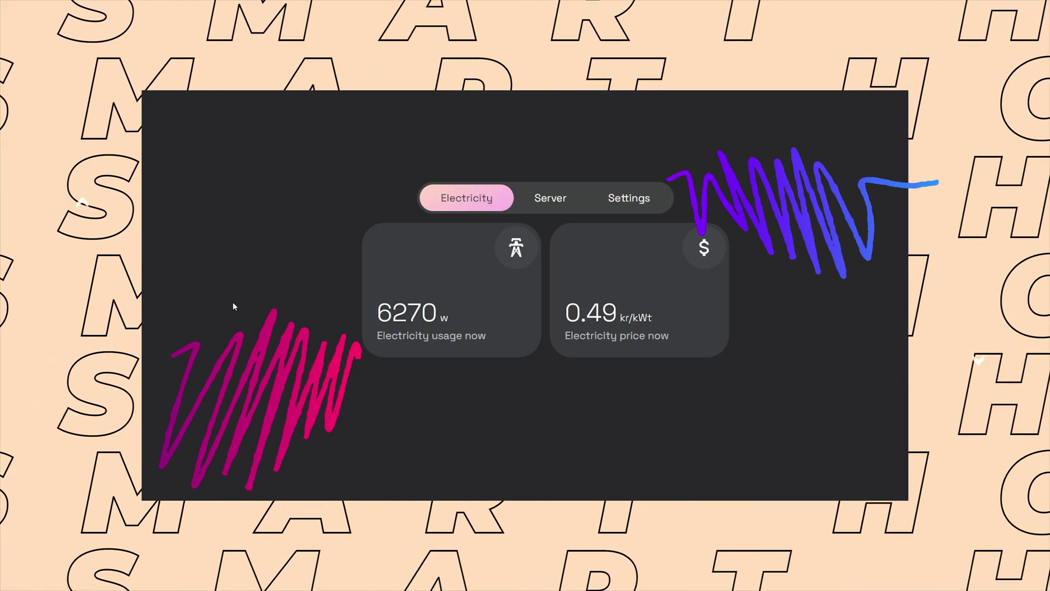
# Demo the tab bar (Server, Electricity), the vacuum popup, and the Strømpriser I morgen/I dag toggle.
pyautogui.click(560, 206)
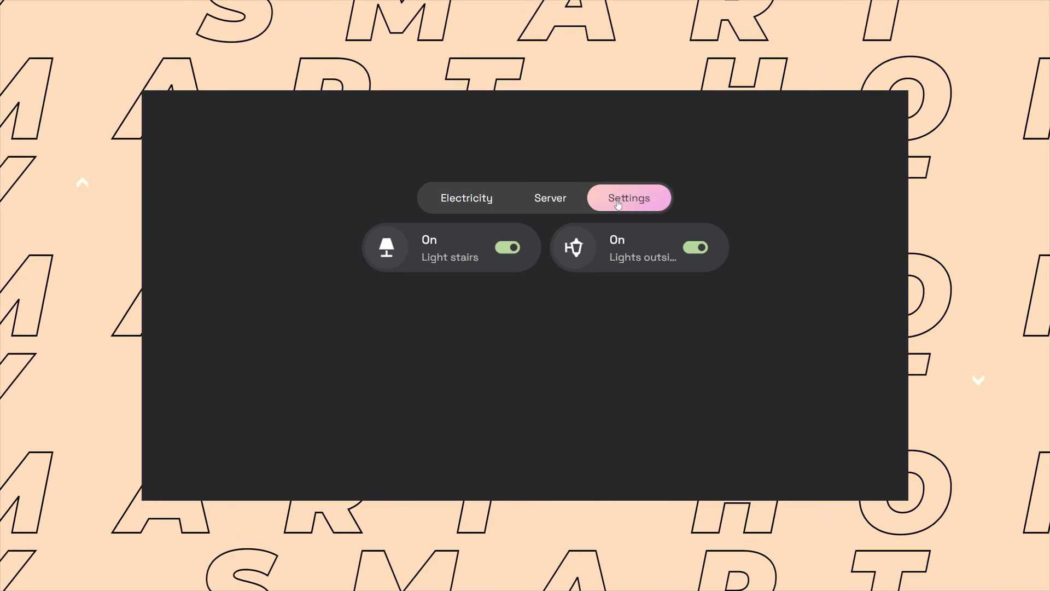
pyautogui.click(478, 202)
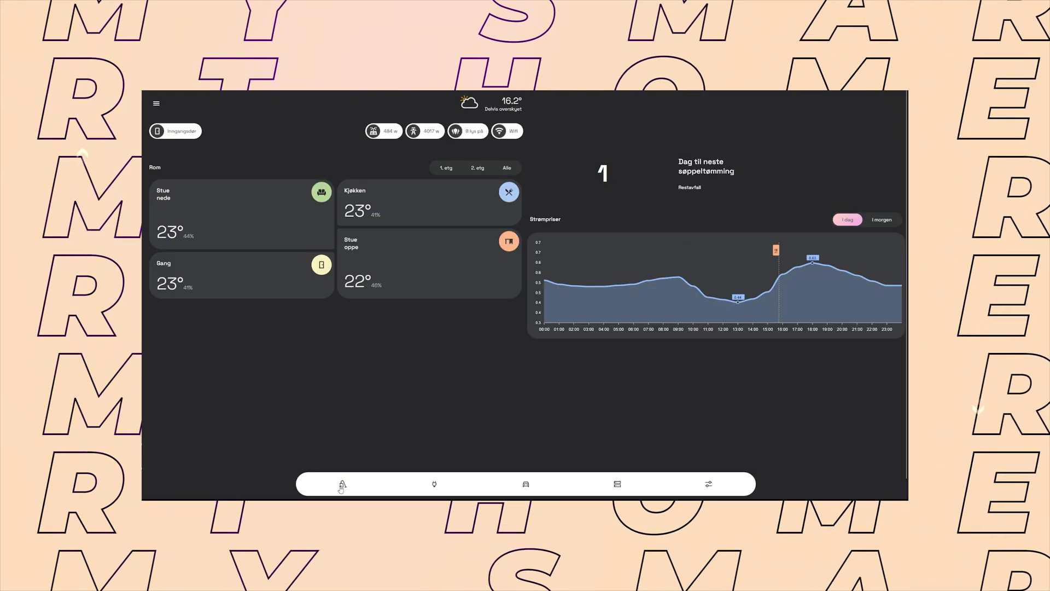
pyautogui.click(382, 131)
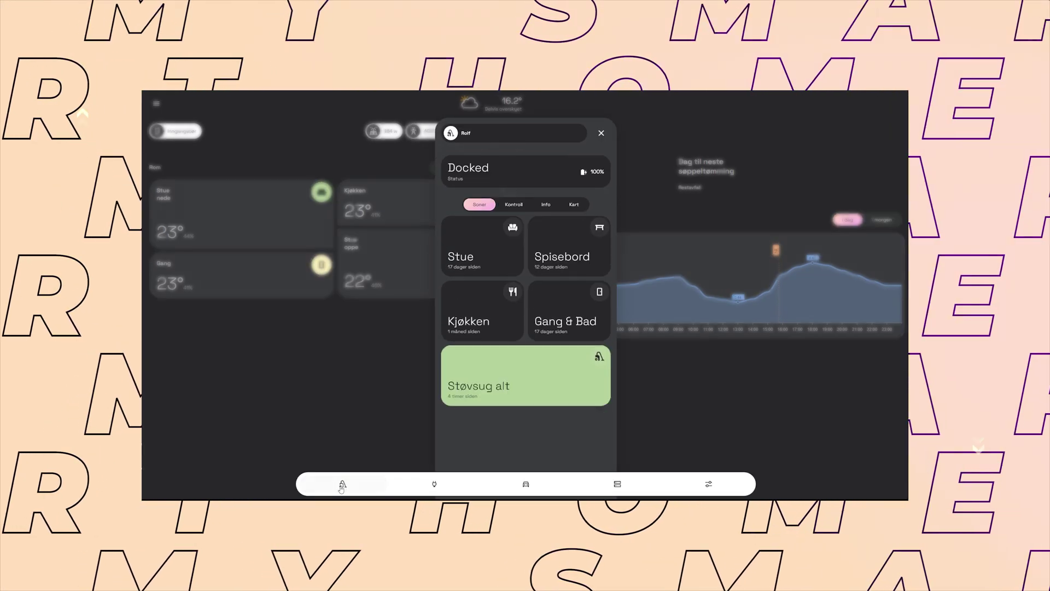
pyautogui.click(517, 193)
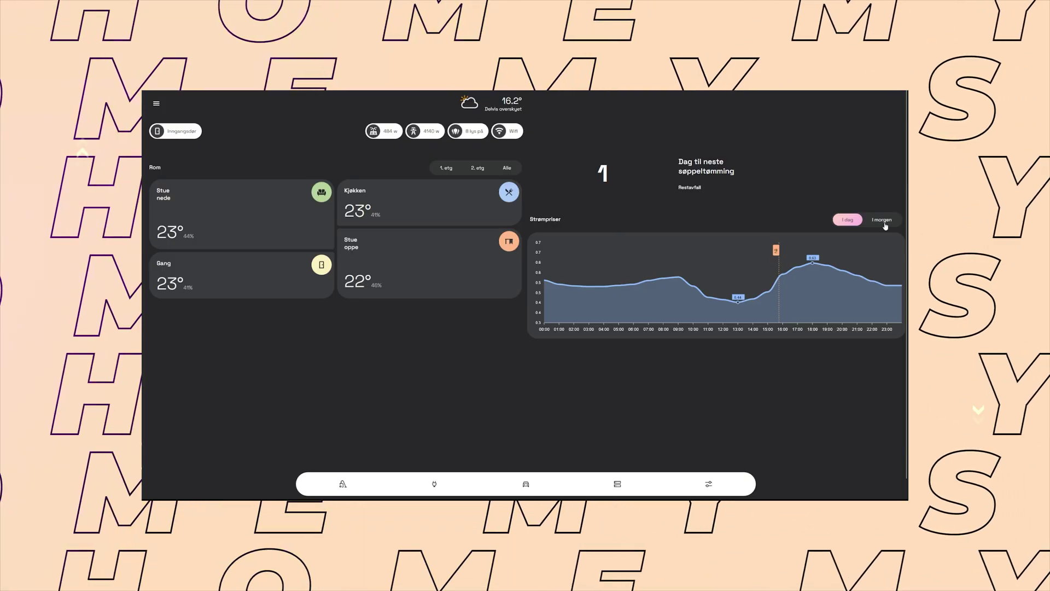
pyautogui.click(882, 220)
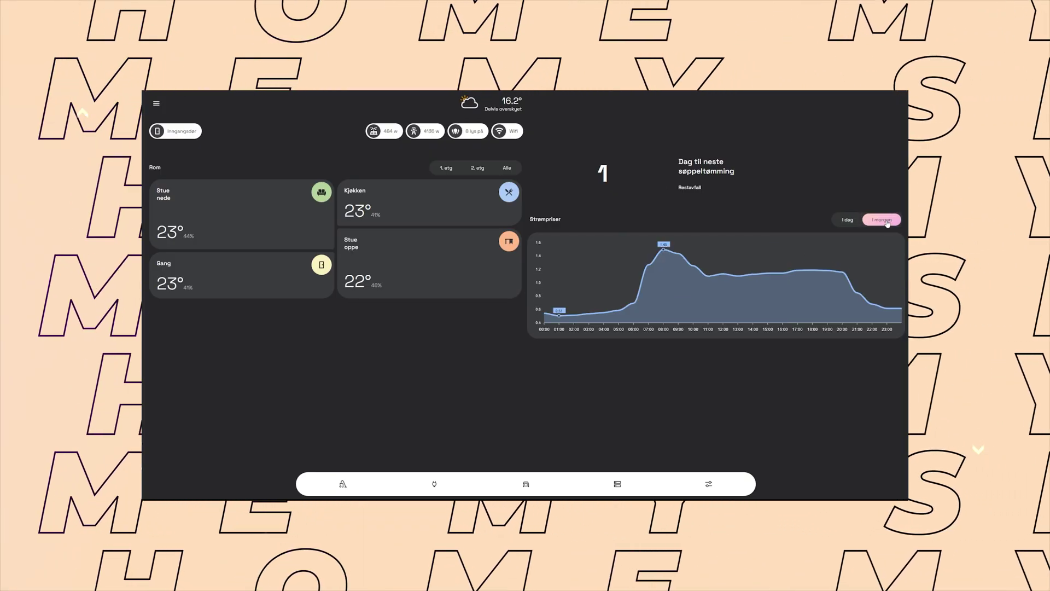
pyautogui.click(846, 220)
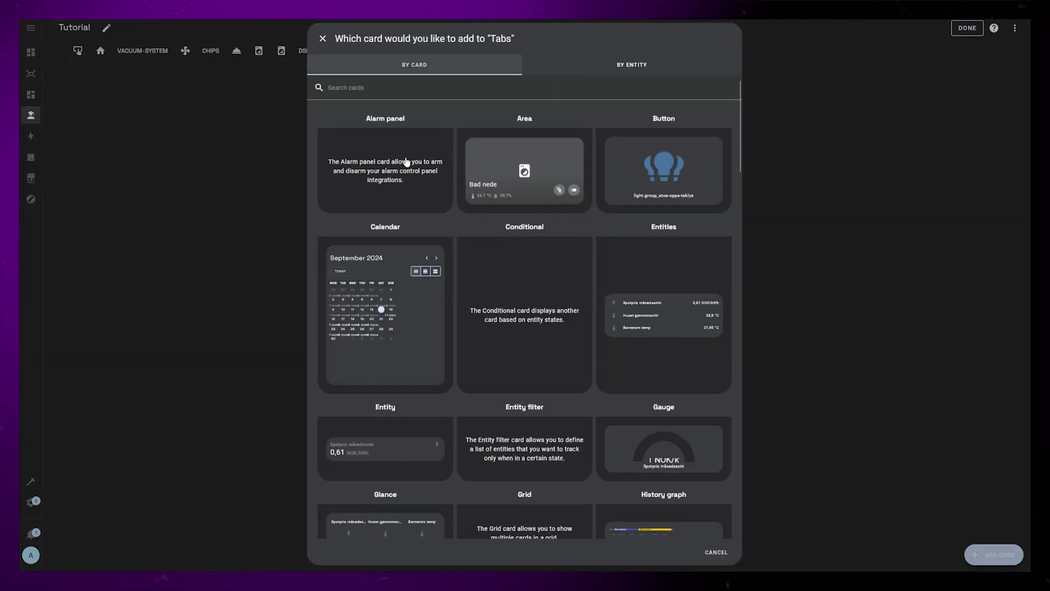
# Add a Vertical stack card holding a Custom Local Conditional Card with ID tab1.
pyautogui.write('vertical')
pyautogui.click(370, 114)
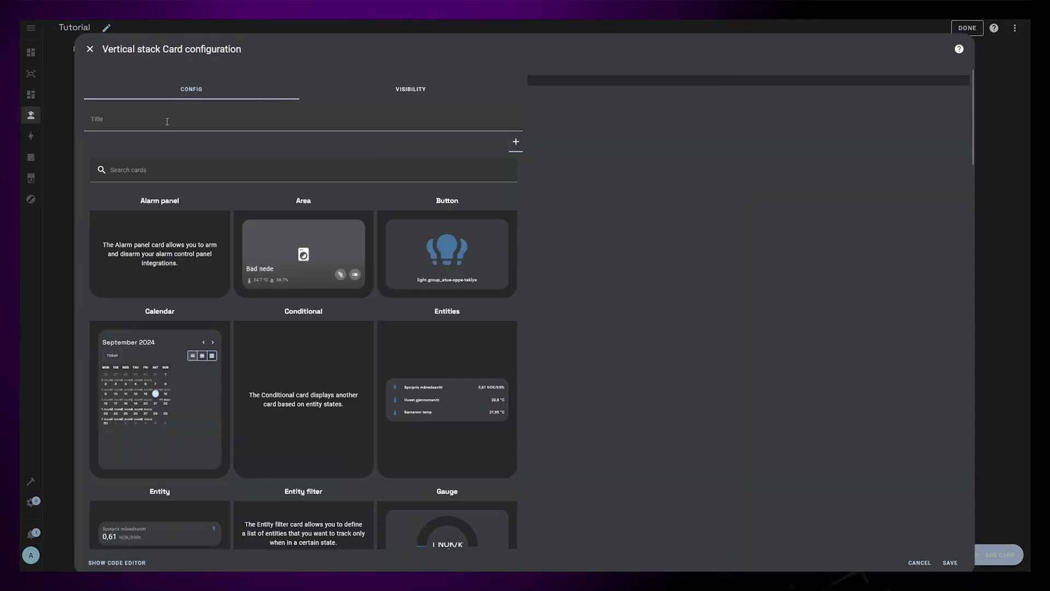
pyautogui.click(156, 170)
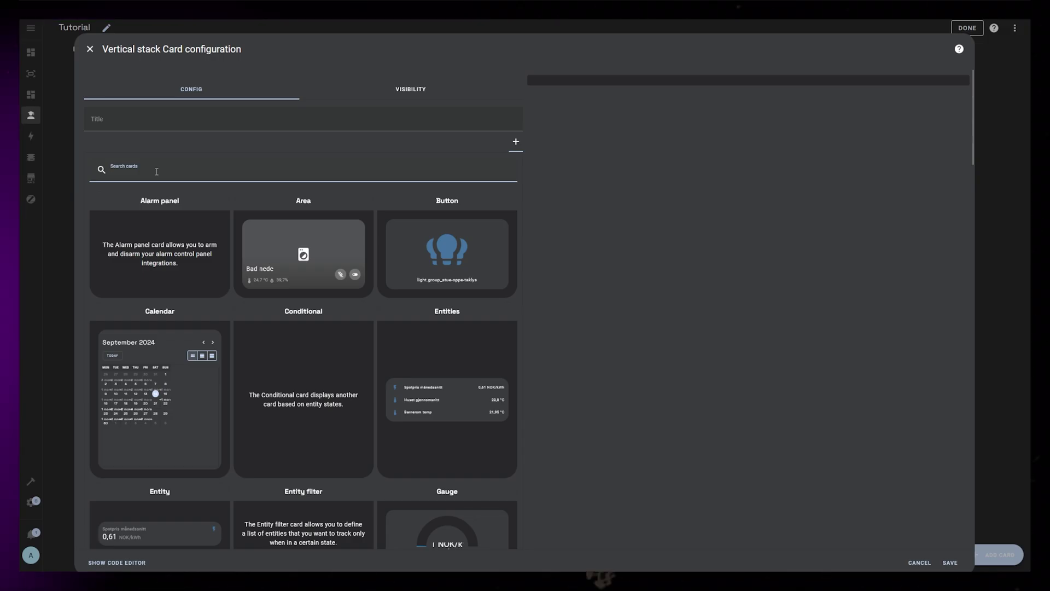
pyautogui.write('local c')
pyautogui.click(169, 219)
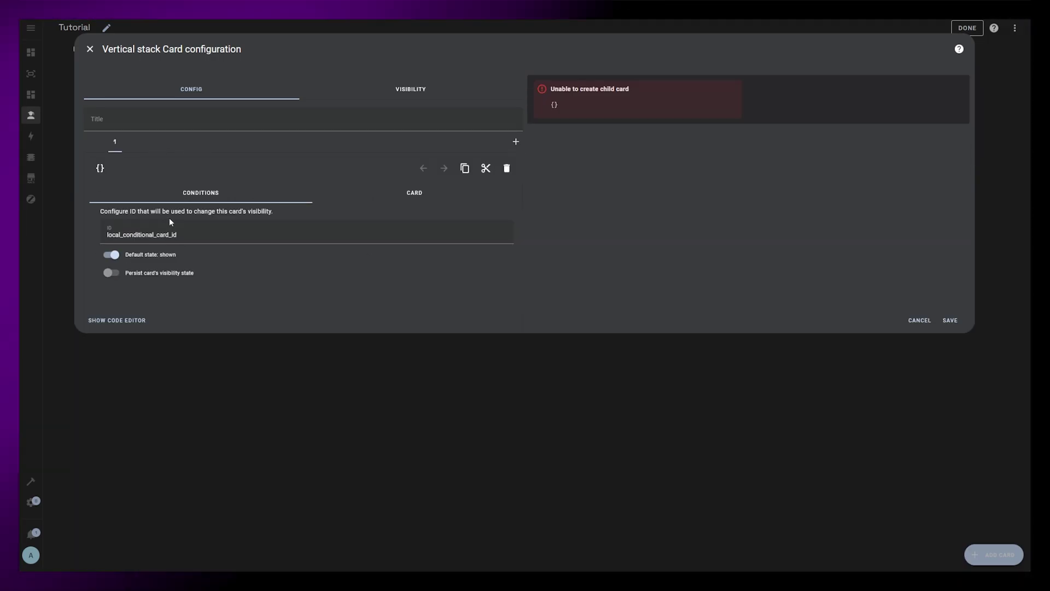
pyautogui.click(170, 234)
pyautogui.hotkey('ctrl', 'a')
pyautogui.press('BackSpace')
pyautogui.write('tab1')
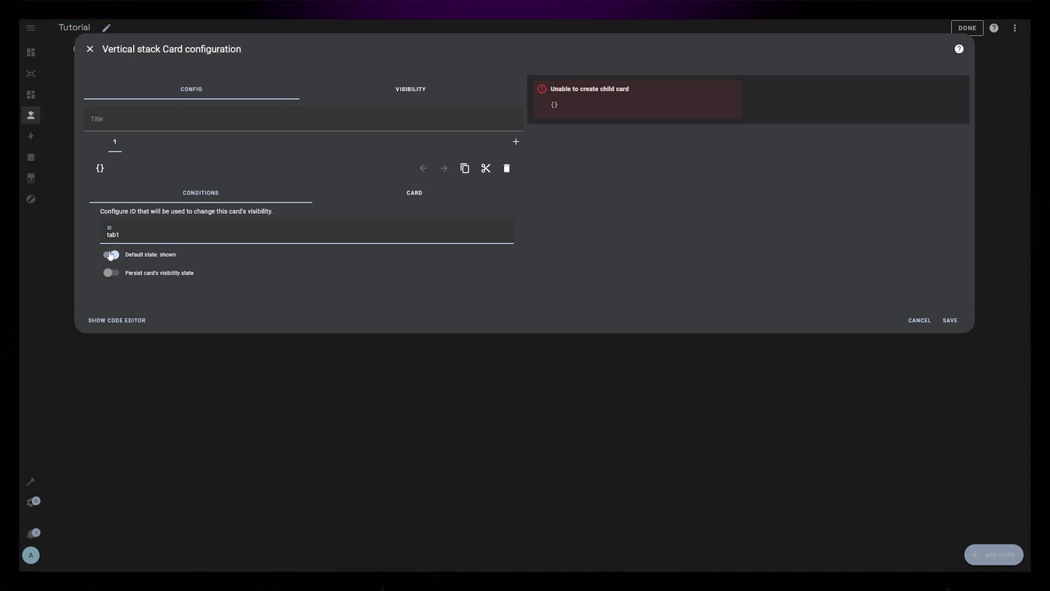
pyautogui.click(413, 195)
# Nest a vertical stack with a placeholder card, replacing its YAML with type: custom:paper-buttons-row.
pyautogui.click(160, 225)
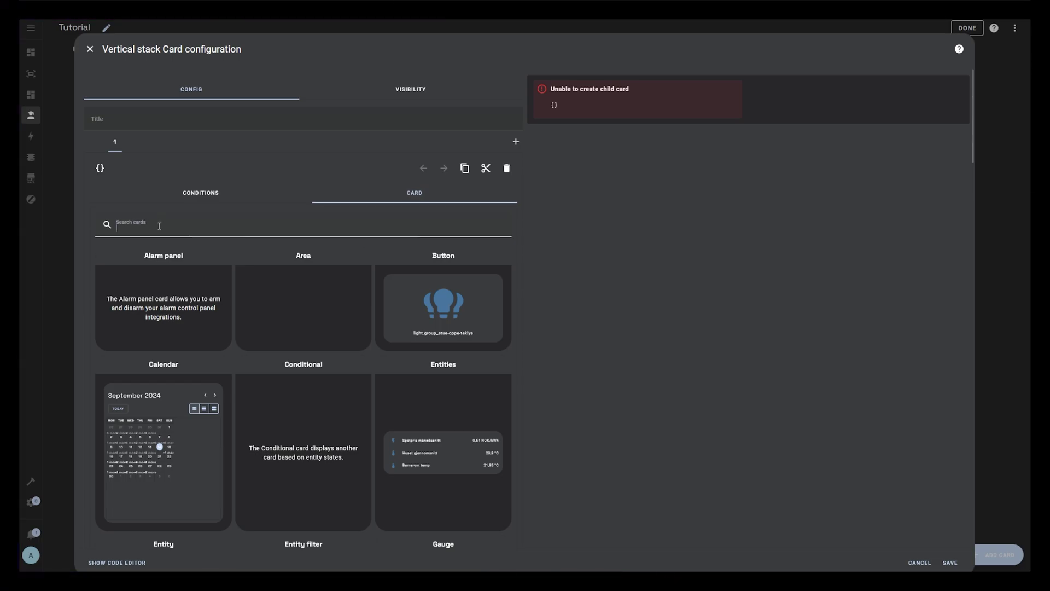
pyautogui.write('verti')
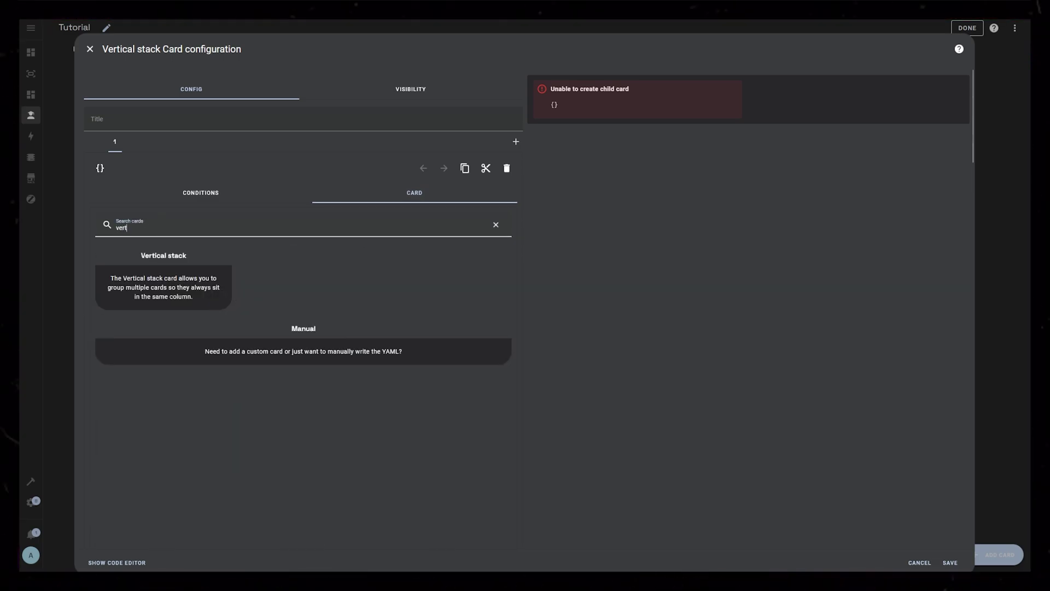
pyautogui.click(180, 281)
pyautogui.click(167, 378)
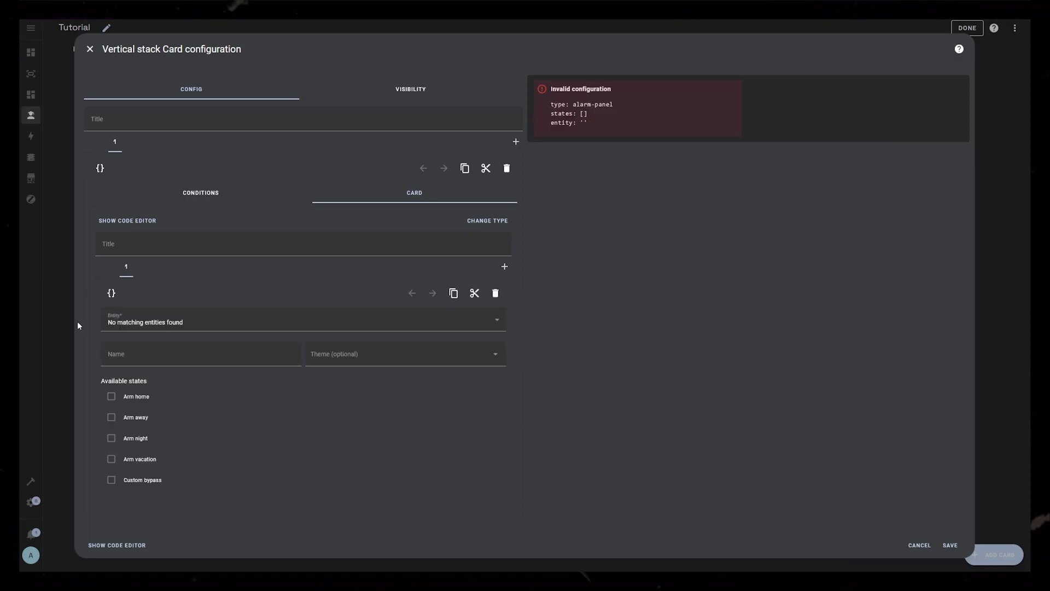
pyautogui.click(111, 293)
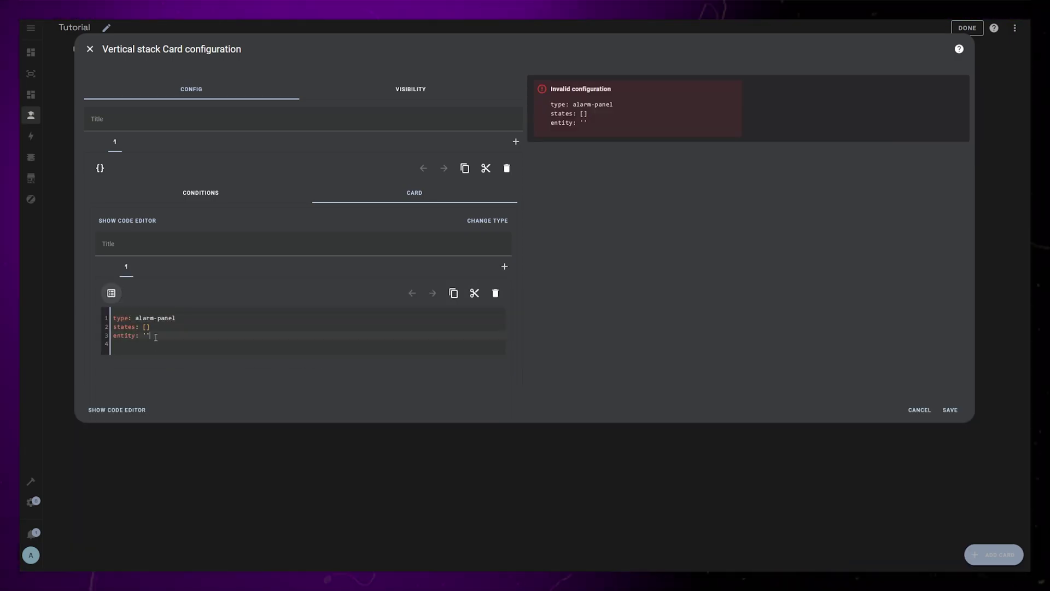
pyautogui.moveTo(158, 339); pyautogui.dragTo(99, 318)
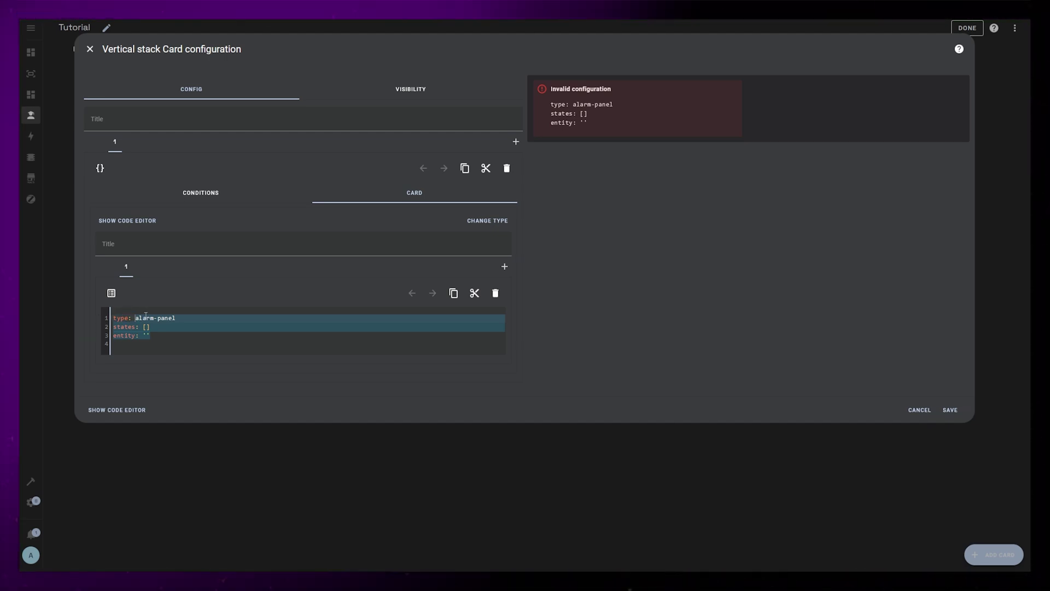
pyautogui.write('type: cust')
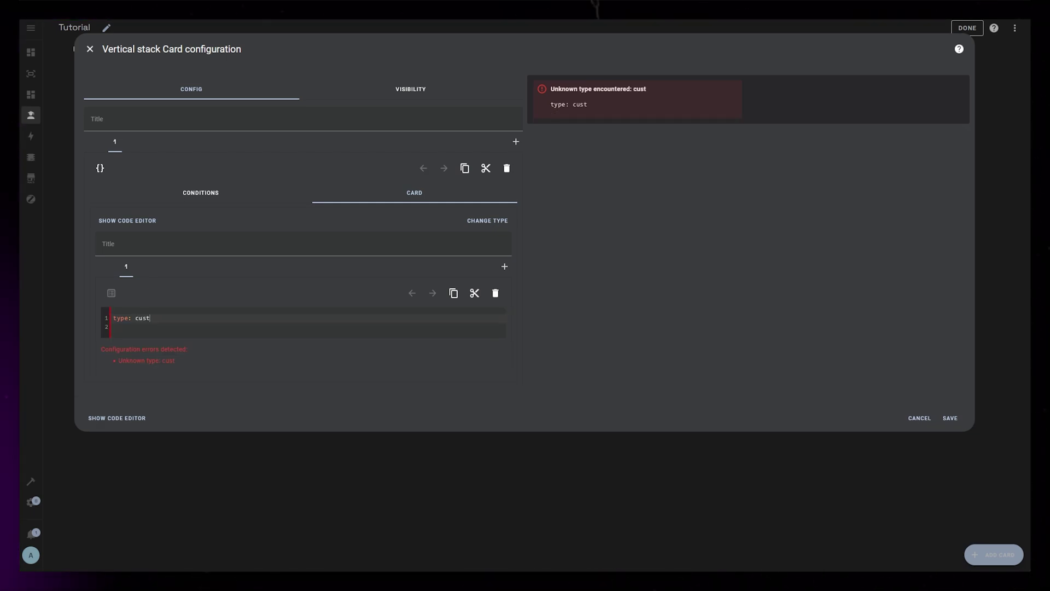
pyautogui.write('om:paper-buttons')
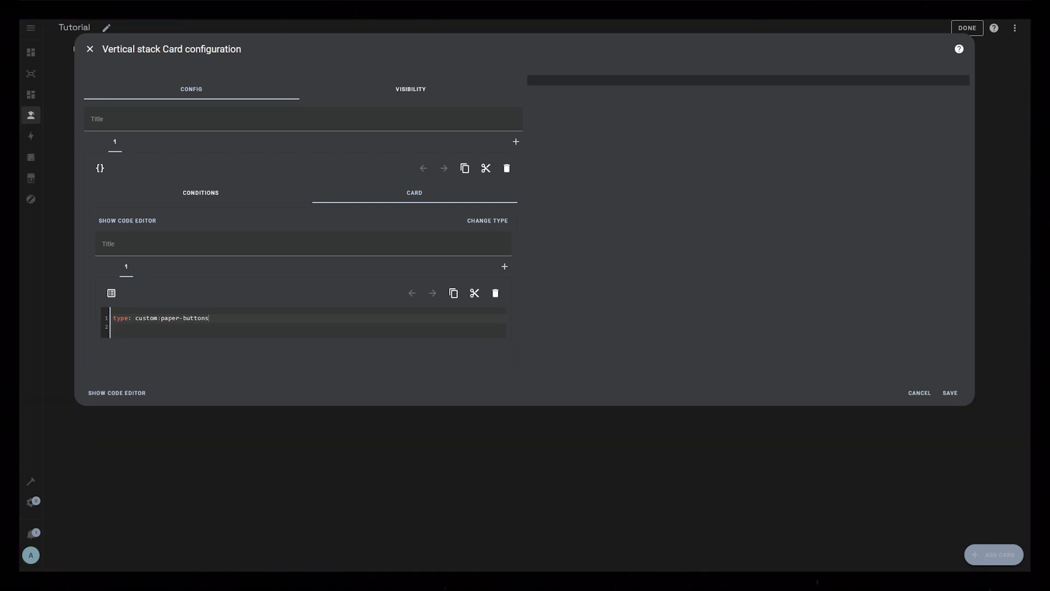
pyautogui.write('-row')
# Add a buttons list with a 'Tab 1' button using layout: name.
pyautogui.press('Return')
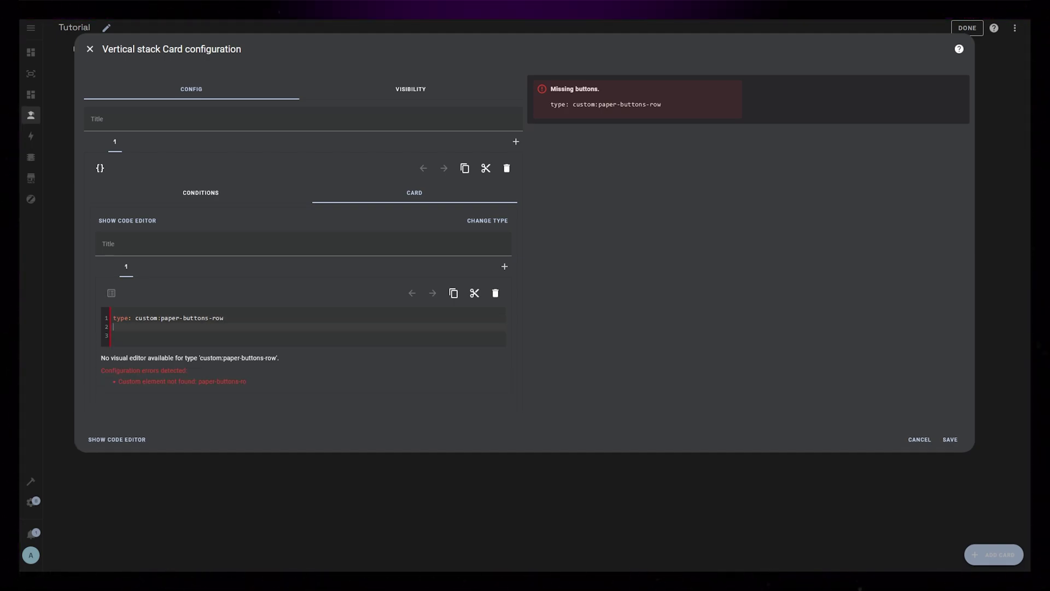
pyautogui.press('Return')
pyautogui.write('buttons:')
pyautogui.press('Return')
pyautogui.write('-')
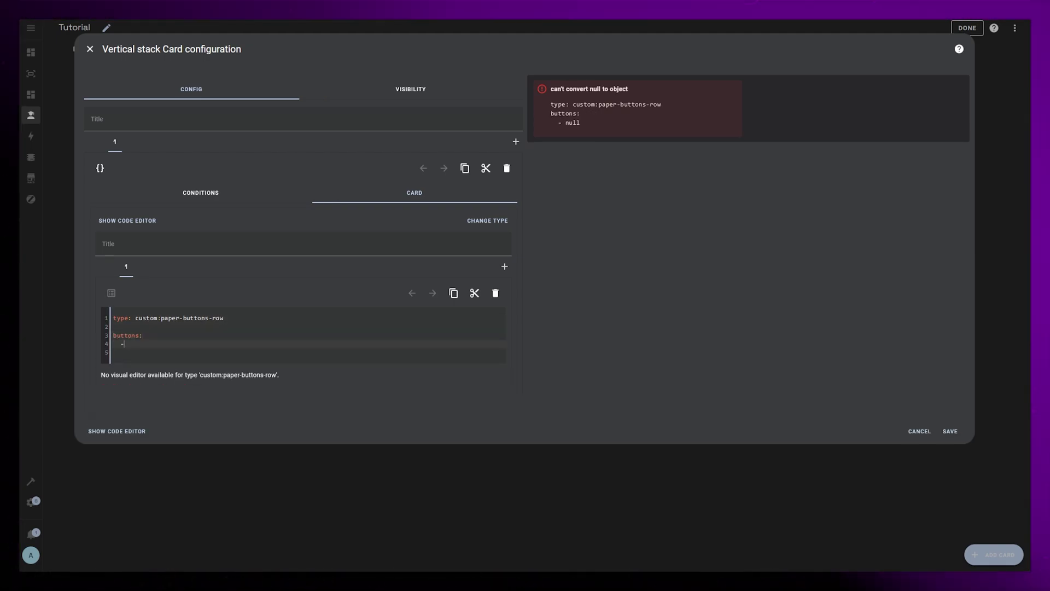
pyautogui.write(' layout: name')
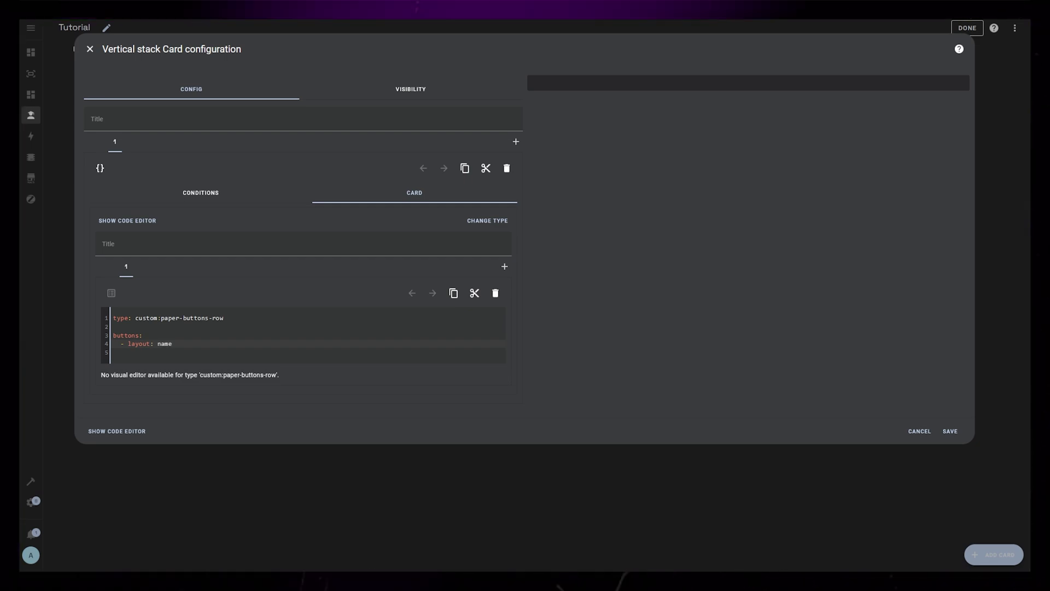
pyautogui.press('Return')
pyautogui.write('name: Tab 1')
# Give the Tab 1 button a styles block with a name color: var(--…) line.
pyautogui.press('Return')
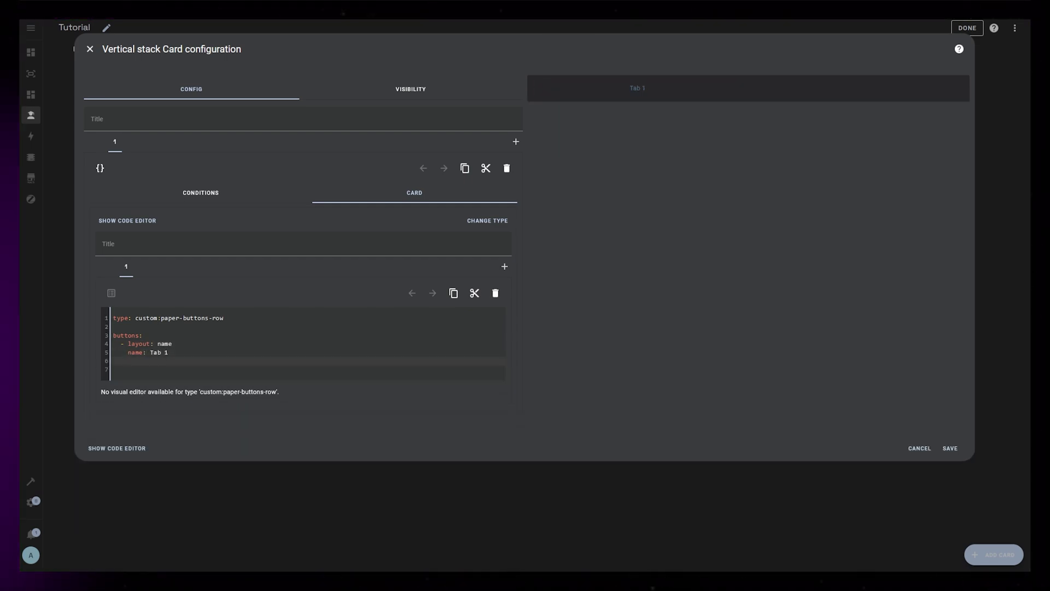
pyautogui.press('Return')
pyautogui.write('styles:       ')
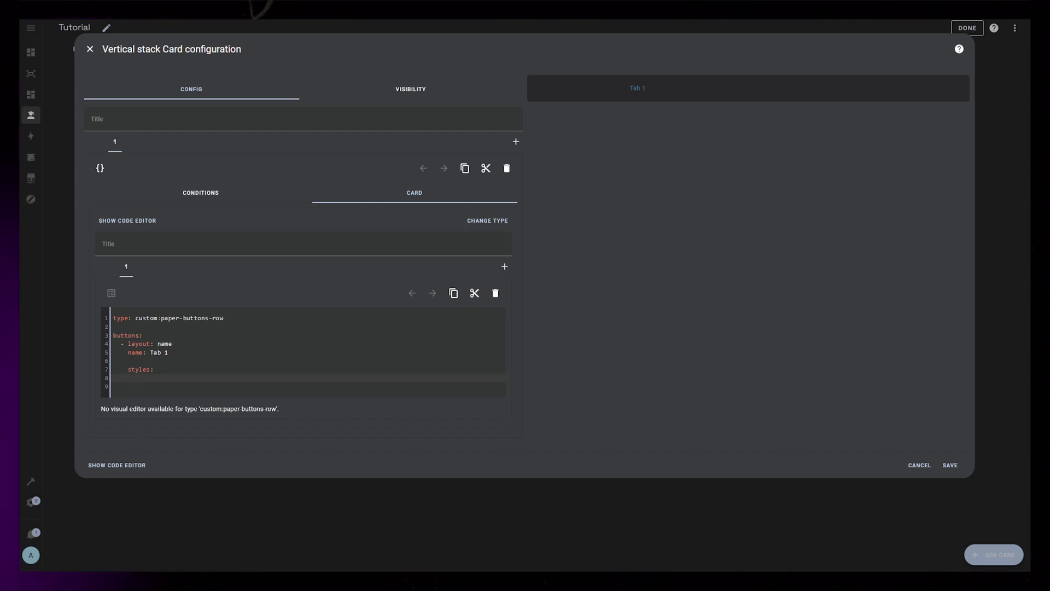
pyautogui.write('name:')
pyautogui.press('Return')
pyautogui.write('col')
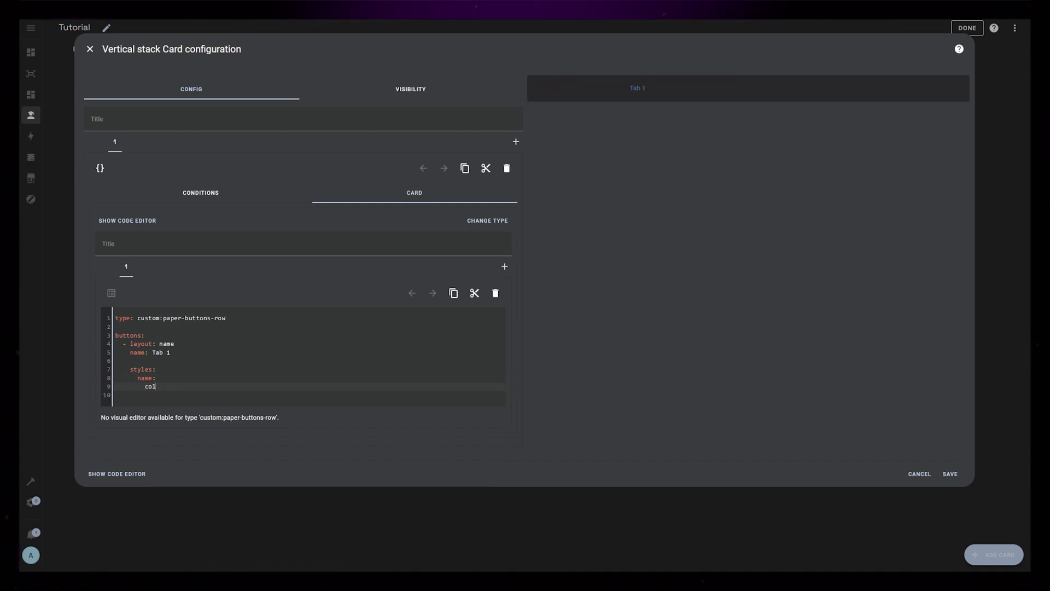
pyautogui.write('or: var(grat')
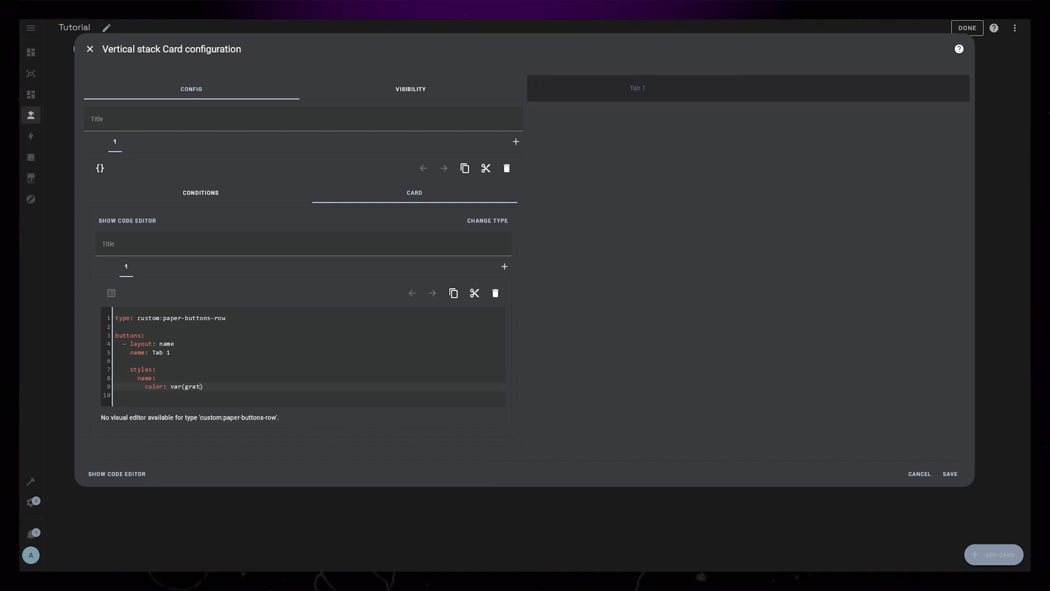
pyautogui.press('BackSpace')
pyautogui.press('BackSpace')
pyautogui.press('BackSpace')
pyautogui.press('BackSpace')
pyautogui.write('--')
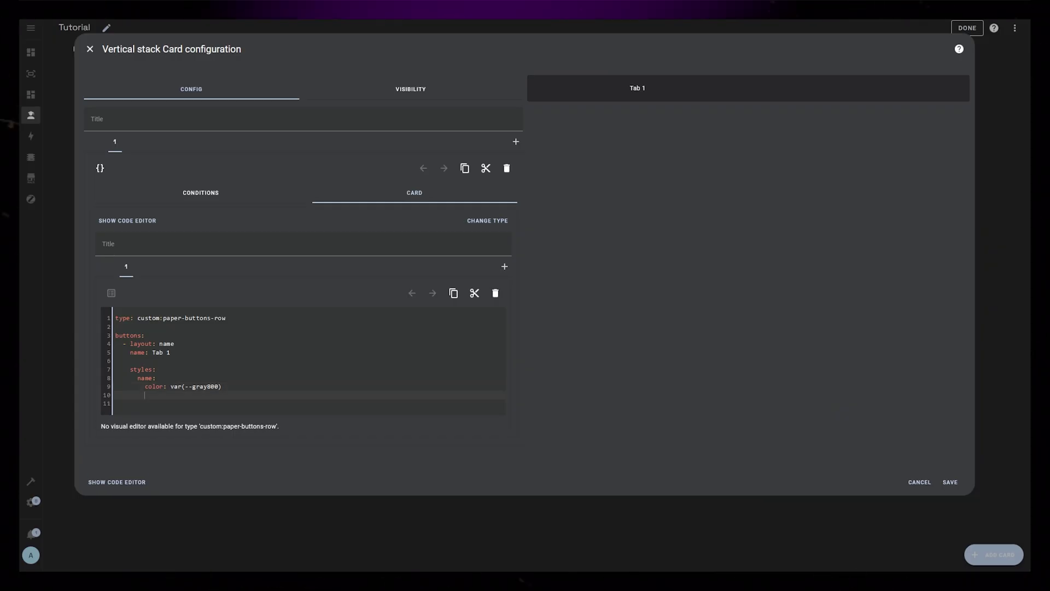
# Style the button with var(--active-small) background, 24px border-radius, 24px height and display flex.
pyautogui.write('button:')
pyautogui.press('Return')
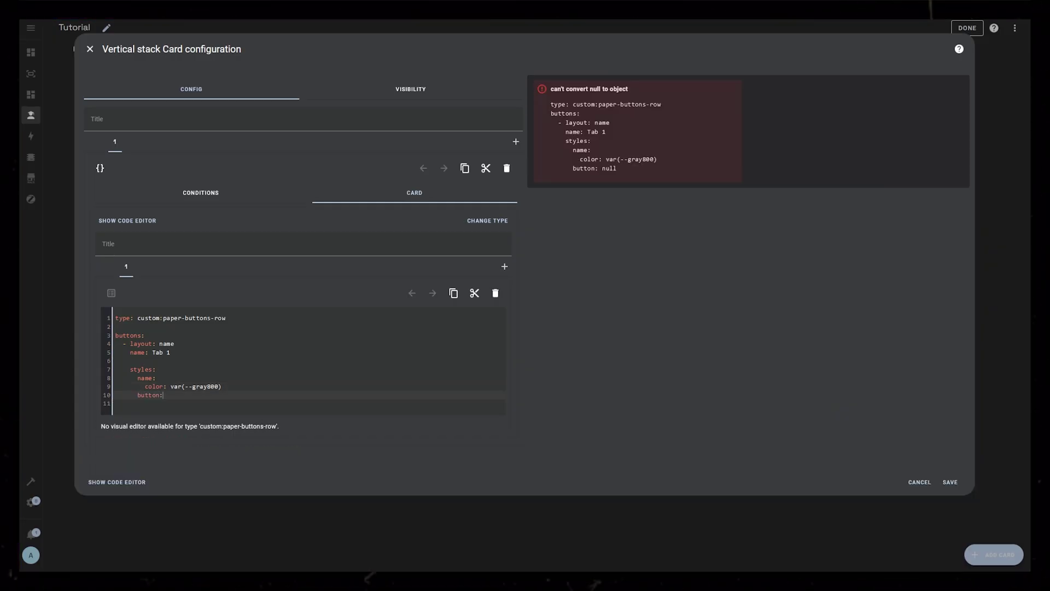
pyautogui.write('background:')
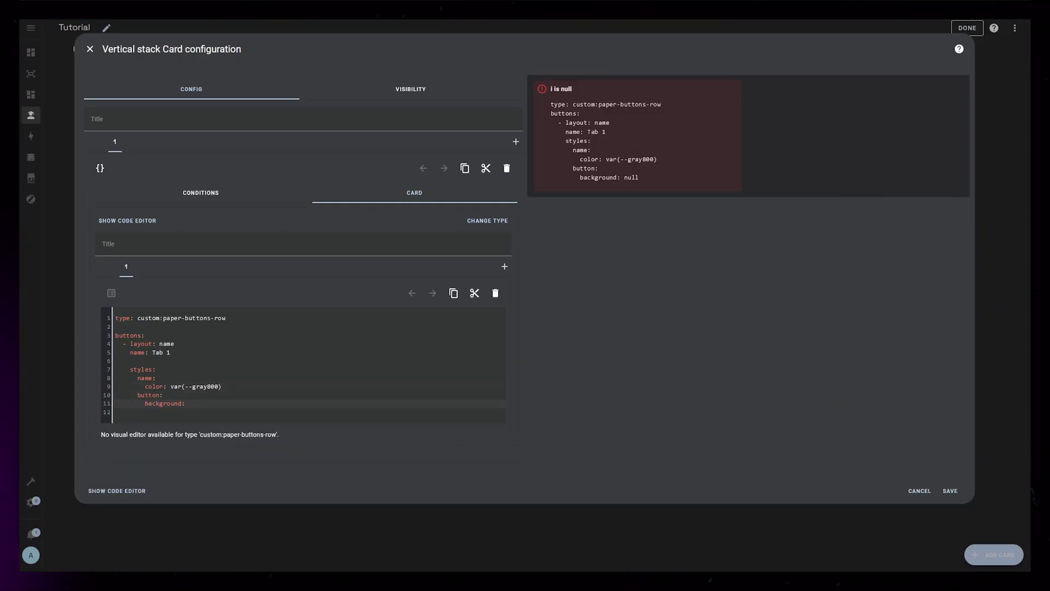
pyautogui.write(' var(--active-smal')
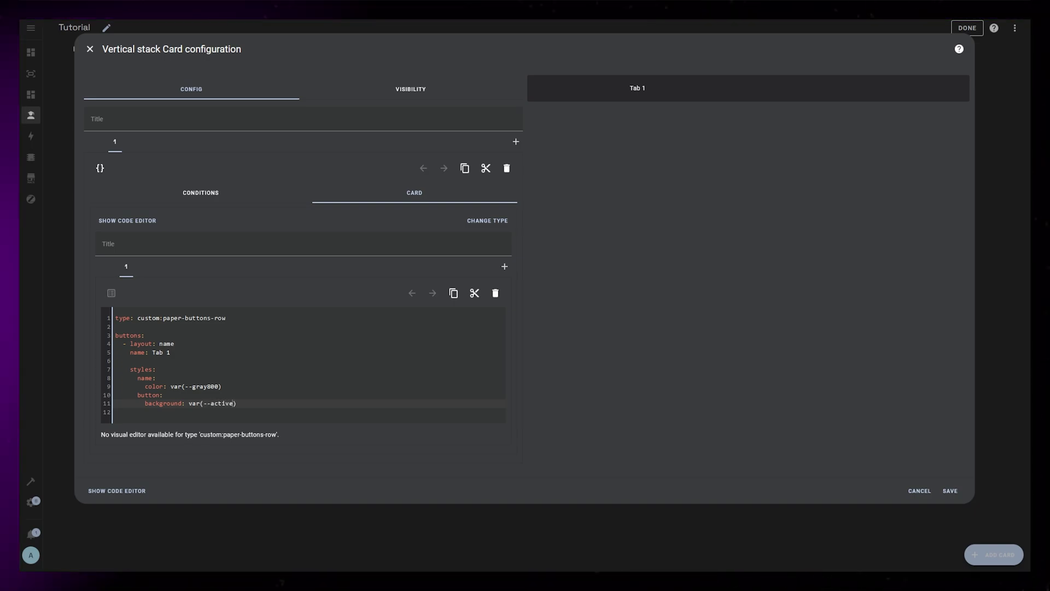
pyautogui.write('l)')
pyautogui.press('Return')
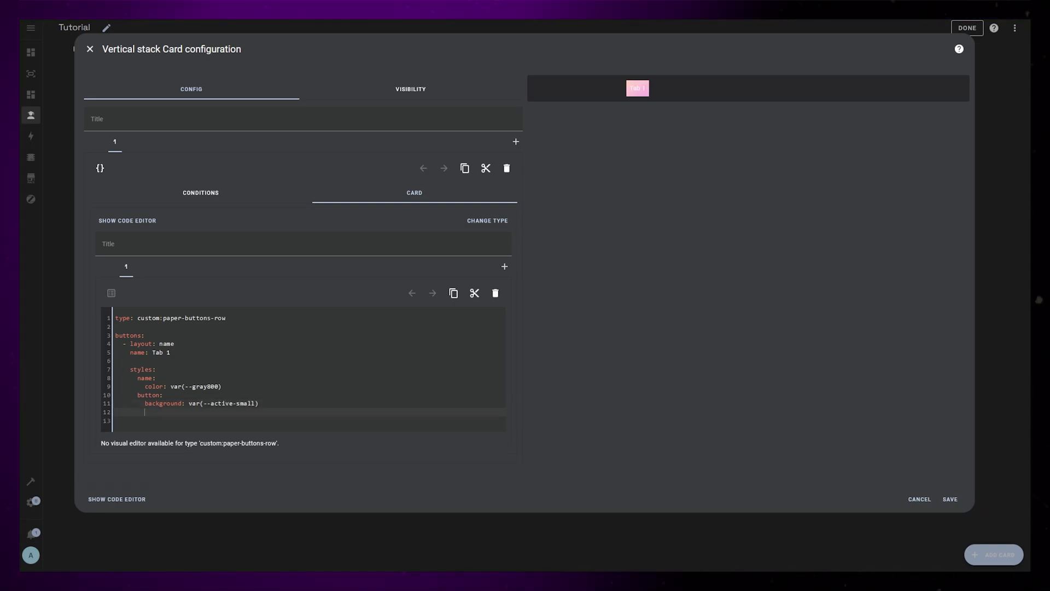
pyautogui.write('border-radius: 24px')
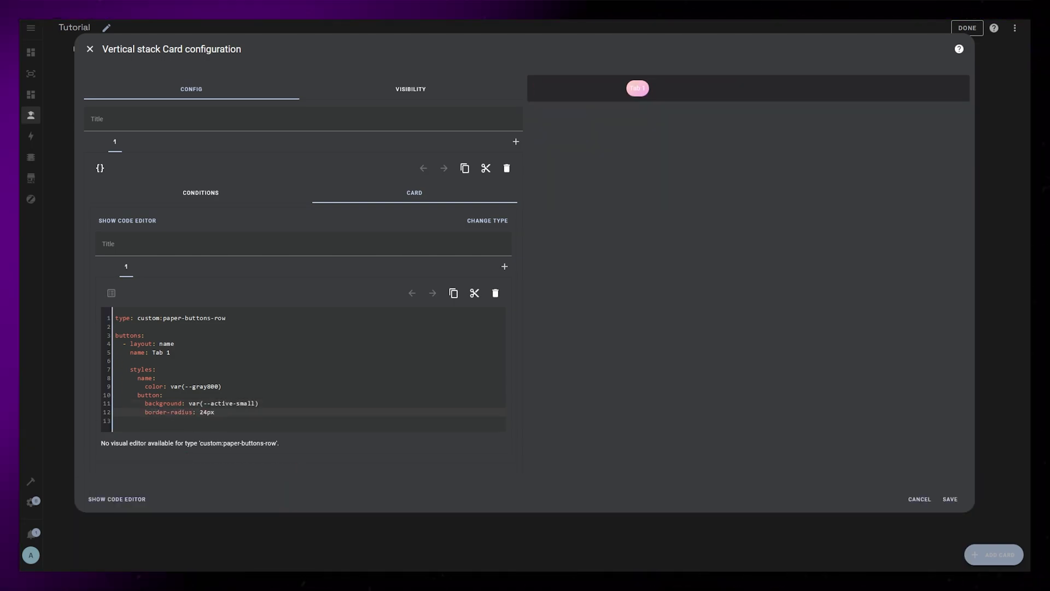
pyautogui.press('Return')
pyautogui.write('height: 24')
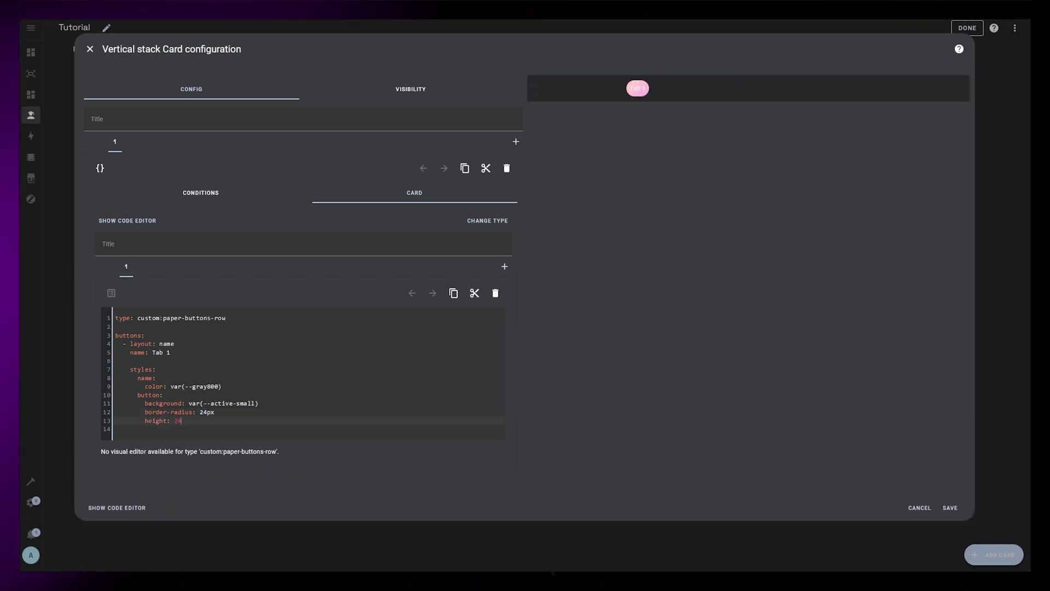
pyautogui.write('px')
pyautogui.press('Return')
pyautogui.write('dis')
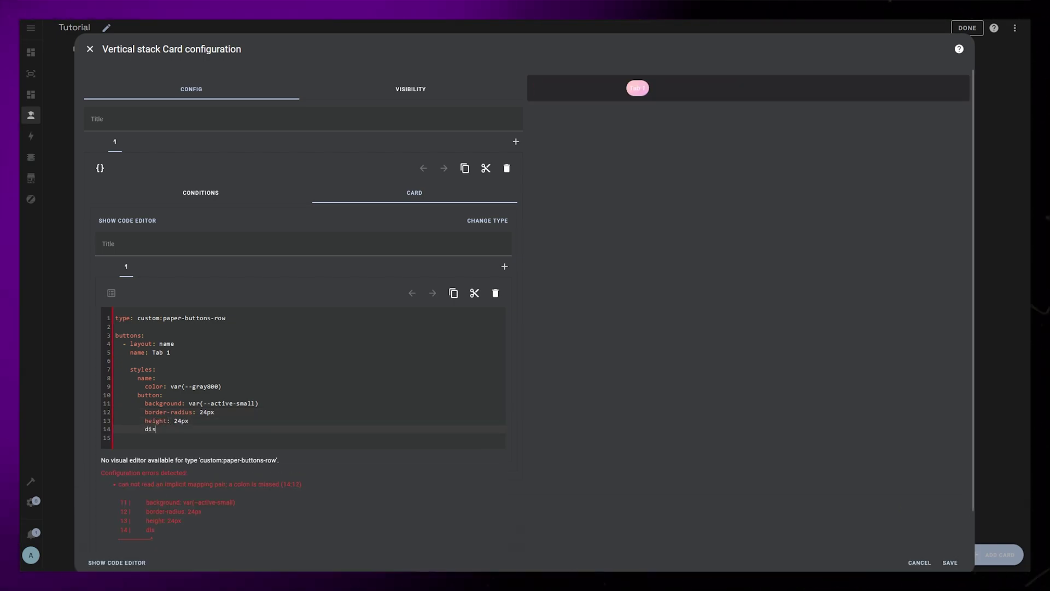
pyautogui.write('play: flex')
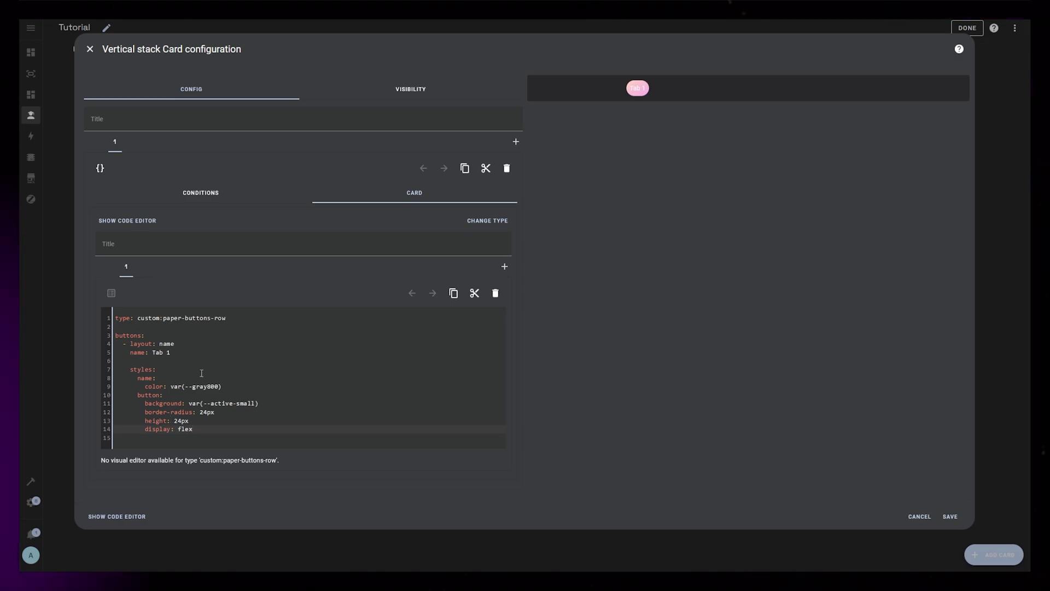
# Add padding: 0 22px to the label and change its colour to var(--gray000).
pyautogui.click(240, 384)
pyautogui.press('Return')
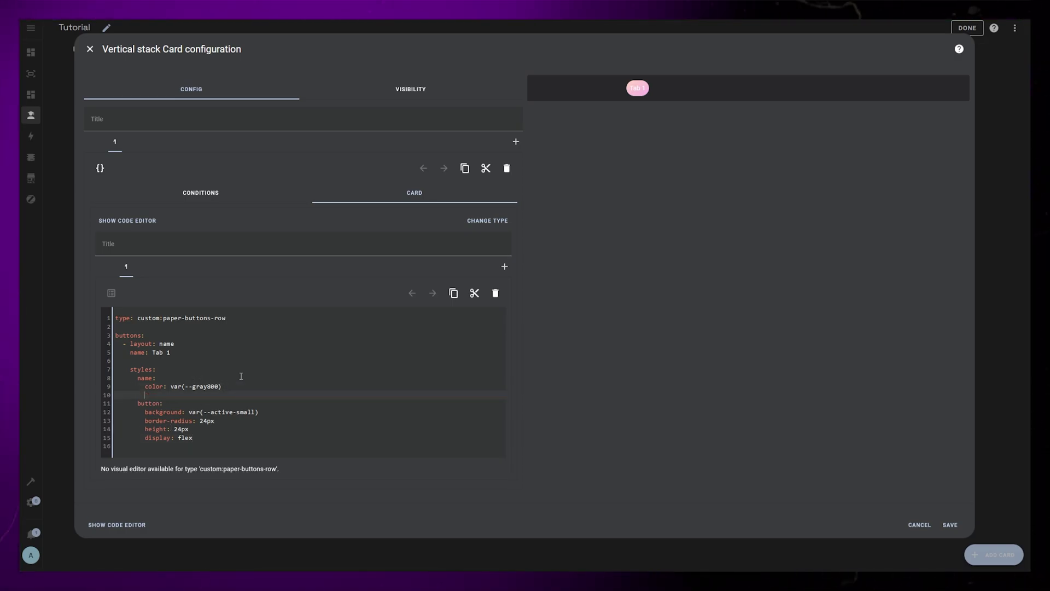
pyautogui.write('ådd')
pyautogui.press('BackSpace')
pyautogui.press('BackSpace')
pyautogui.press('BackSpace')
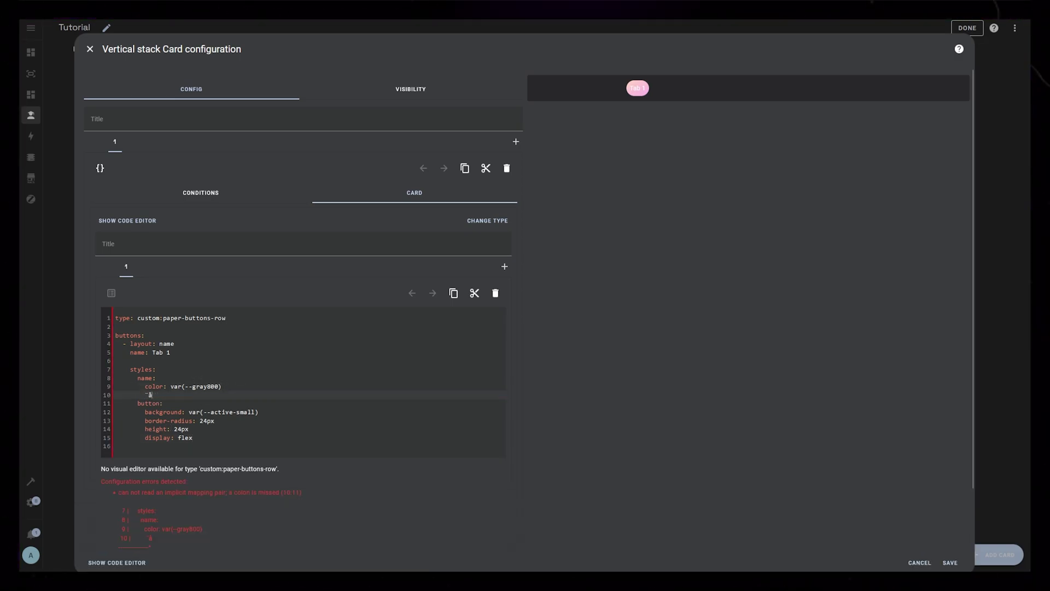
pyautogui.write('padding: 0 22px')
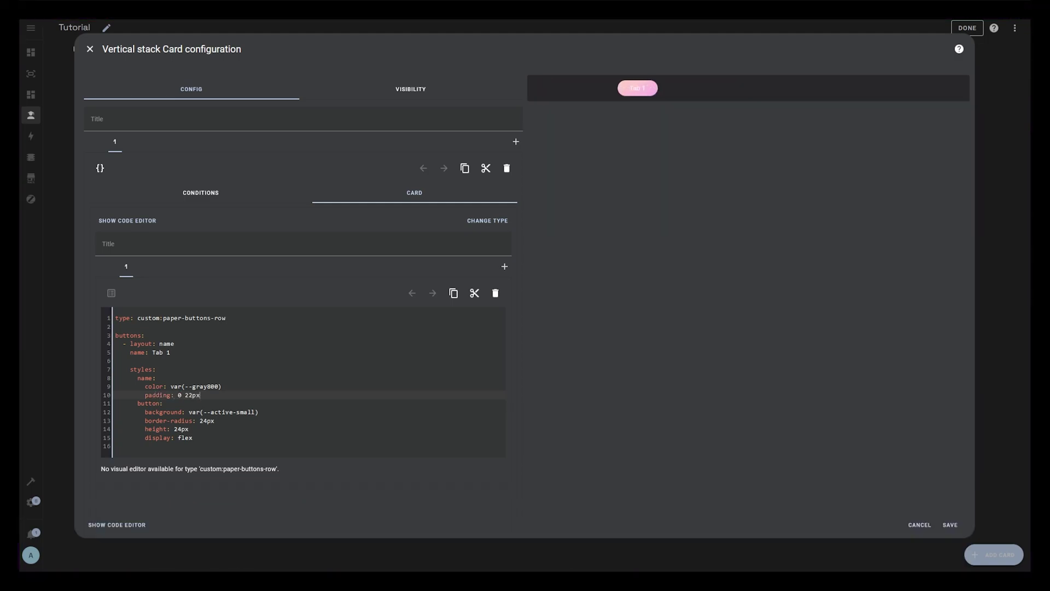
pyautogui.click(207, 386)
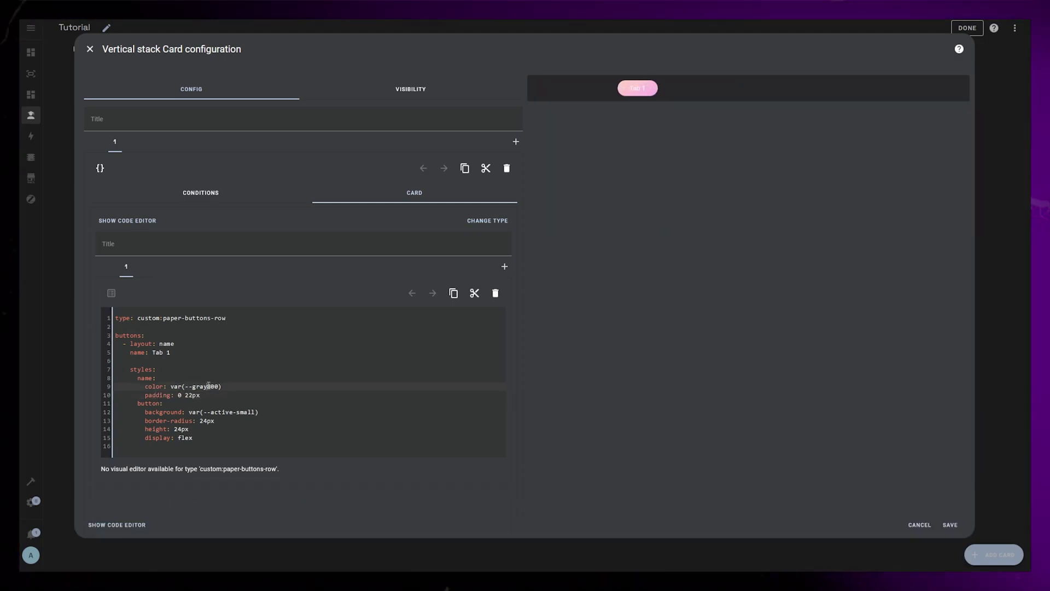
pyautogui.press('Delete')
pyautogui.write('0')
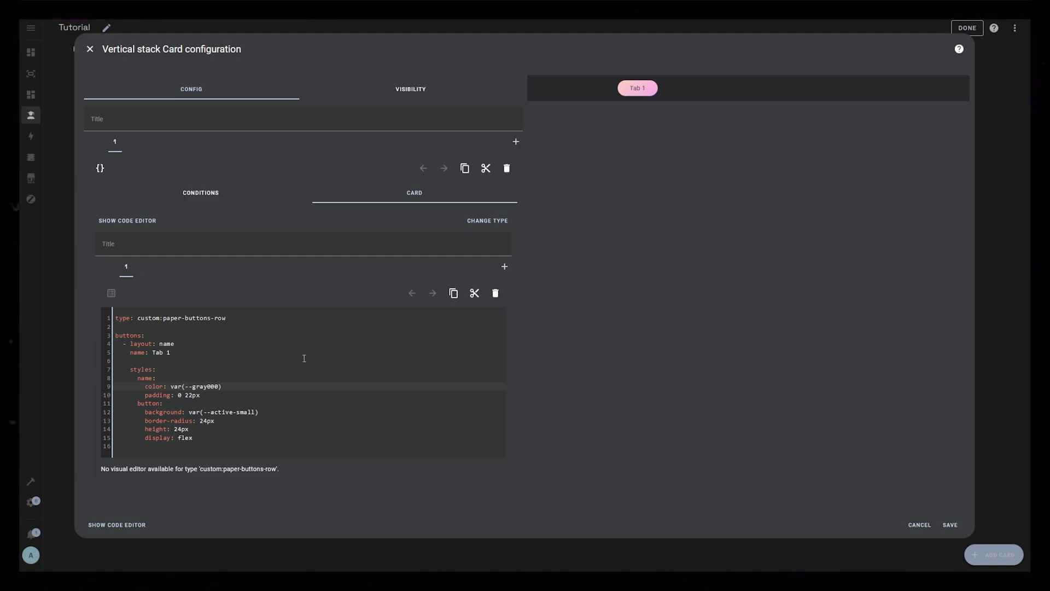
pyautogui.click(156, 361)
# Give Tab 1 a tap_action firing fire-dom-event with local_conditional_card action: set.
pyautogui.click(638, 90)
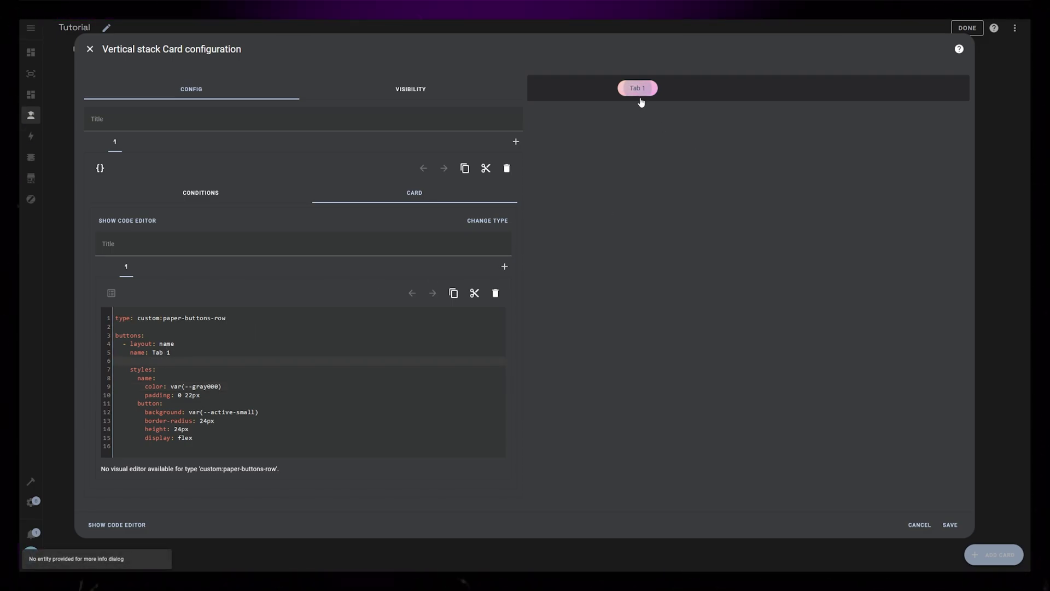
pyautogui.click(140, 362)
pyautogui.press('Return')
pyautogui.press('Return')
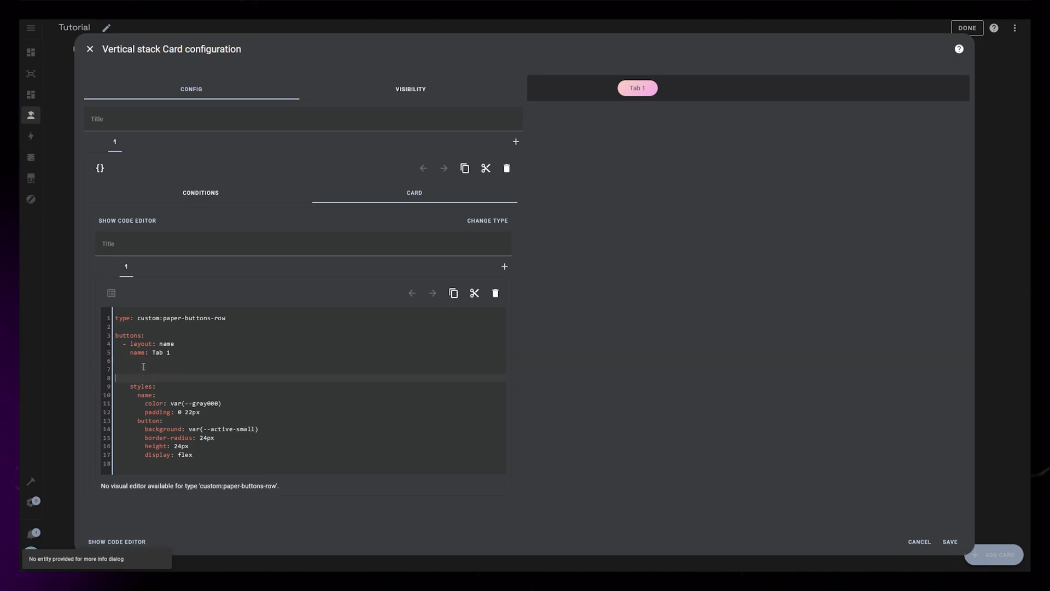
pyautogui.write('tap')
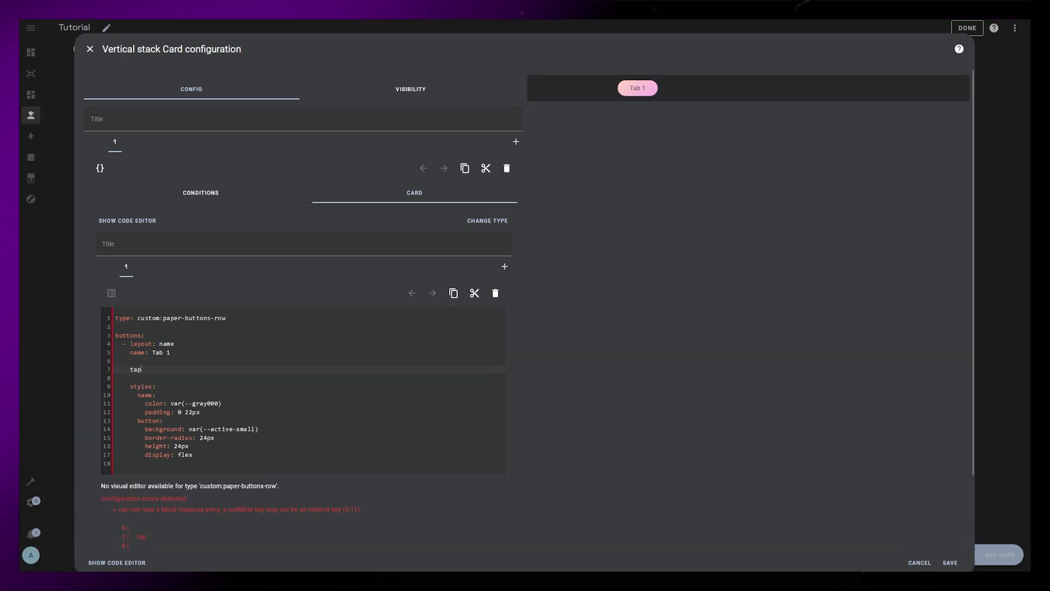
pyautogui.write('_action:')
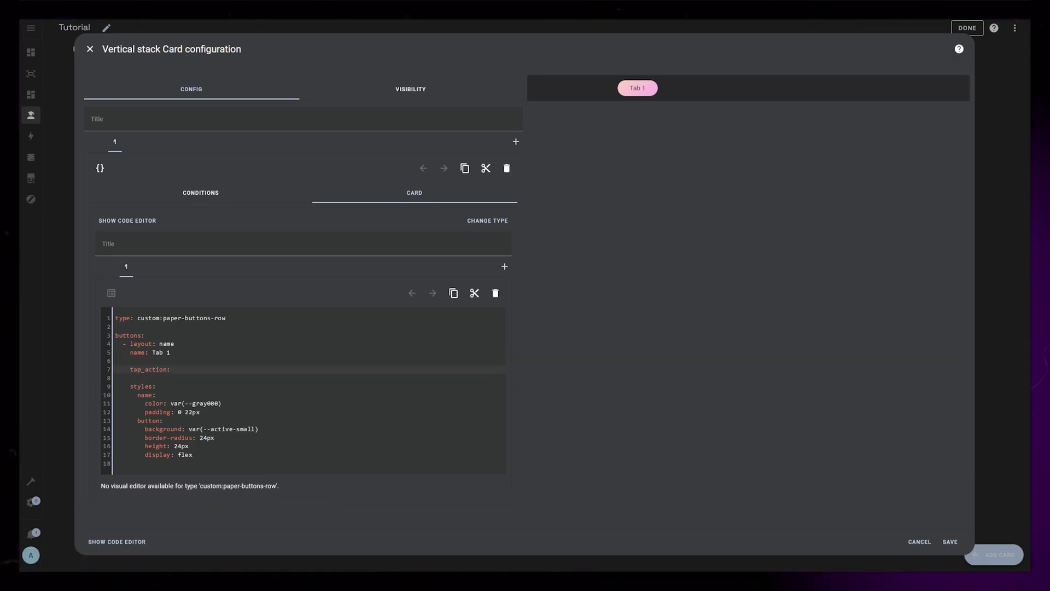
pyautogui.press('Return')
pyautogui.write('action: f')
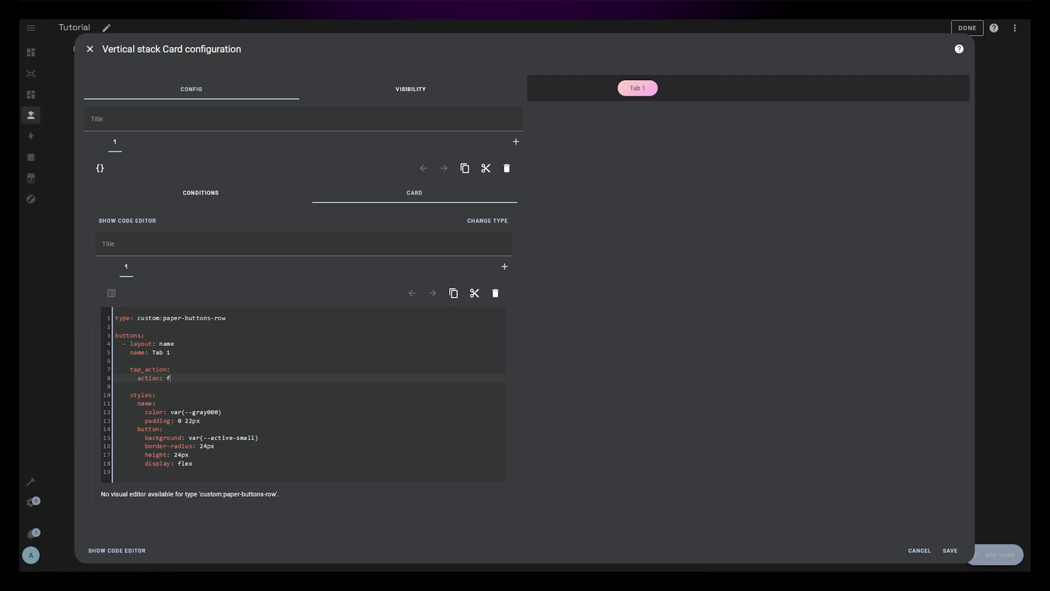
pyautogui.write('ire-dom-event')
pyautogui.press('Return')
pyautogui.write('local')
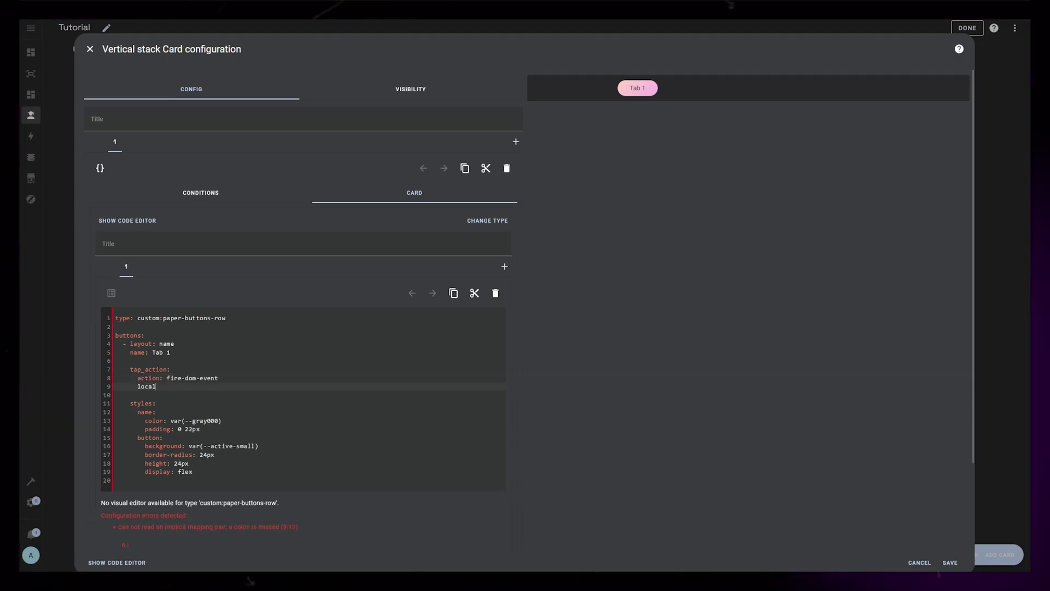
pyautogui.write('_conditi')
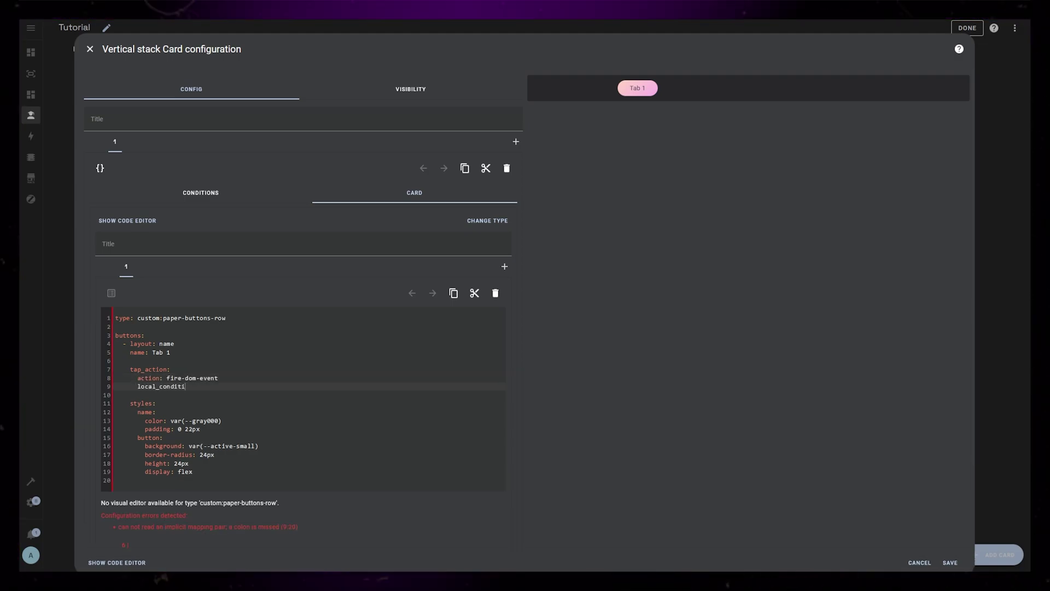
pyautogui.write('onal_card:')
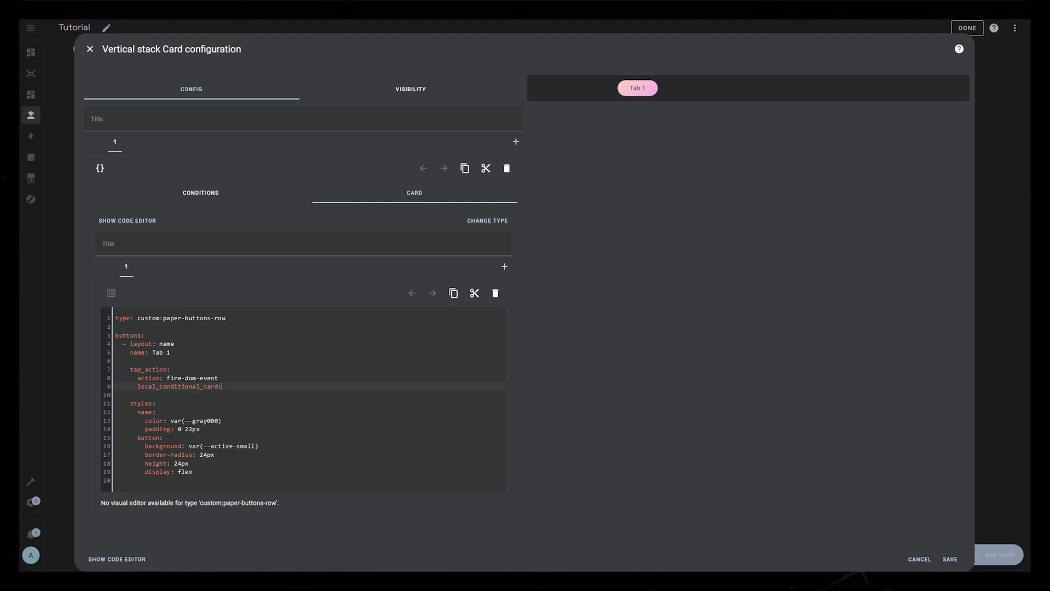
pyautogui.press('Return')
pyautogui.write('action: set')
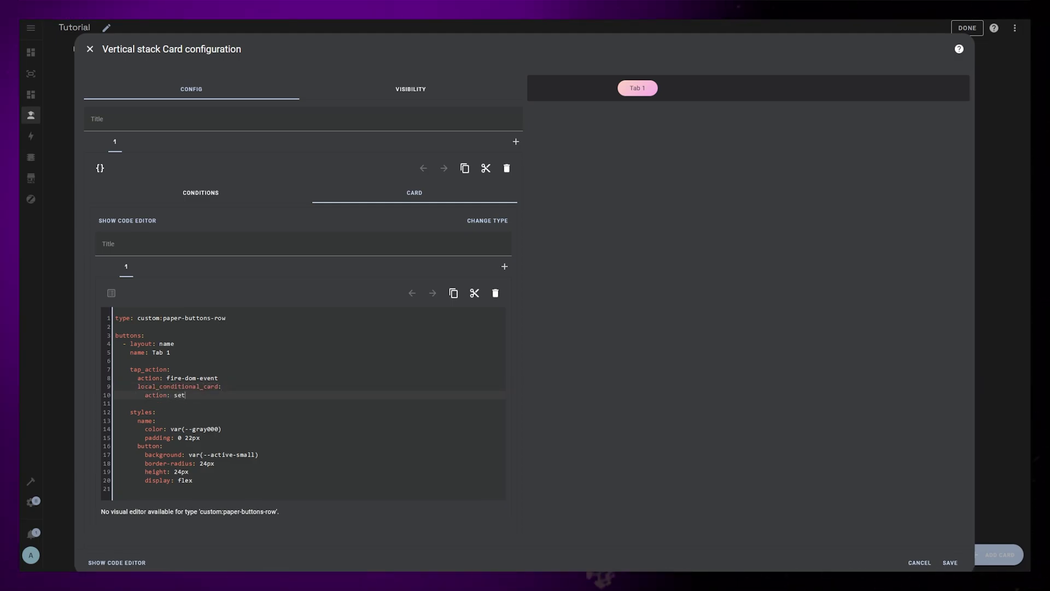
# List the ids tab1: show, tab2: hide, tab3: hide under the set action.
pyautogui.press('Return')
pyautogui.write('ids:')
pyautogui.press('Return')
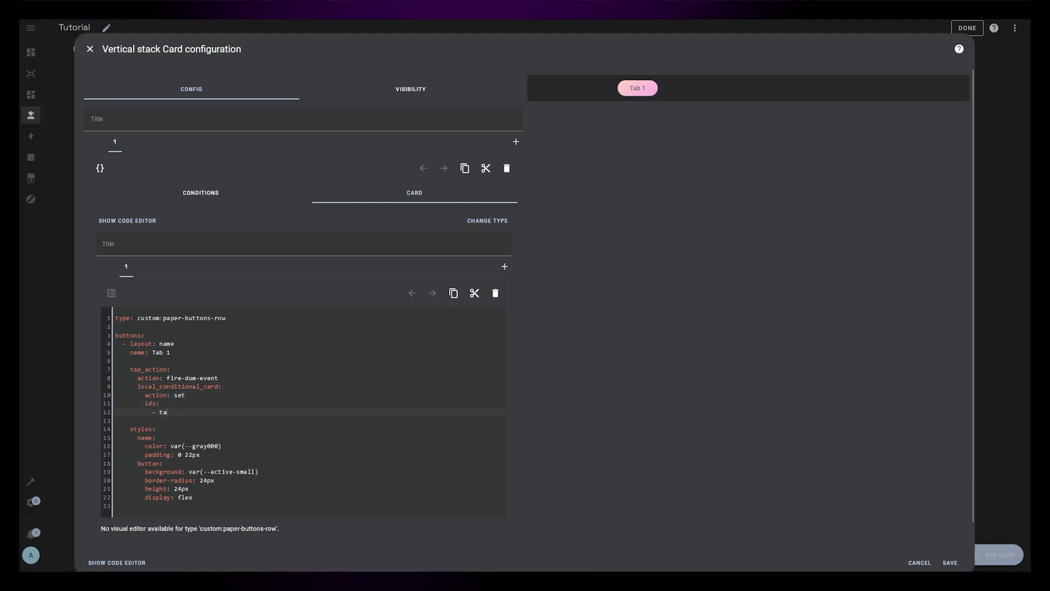
pyautogui.write('- tab1:')
pyautogui.press('Return')
pyautogui.write('- tab2')
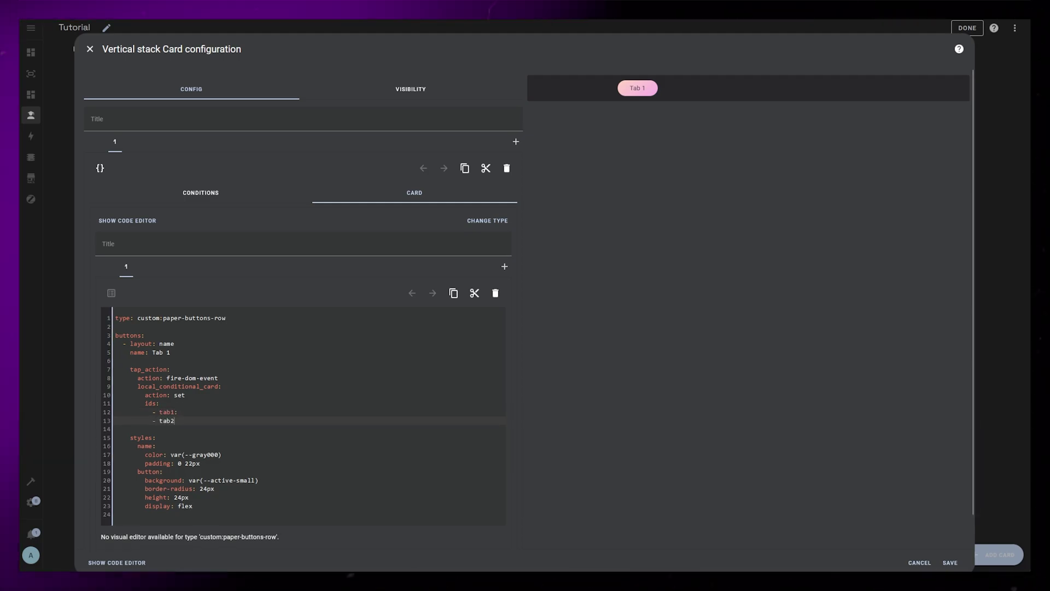
pyautogui.write(':')
pyautogui.press('Return')
pyautogui.write('- tab3:')
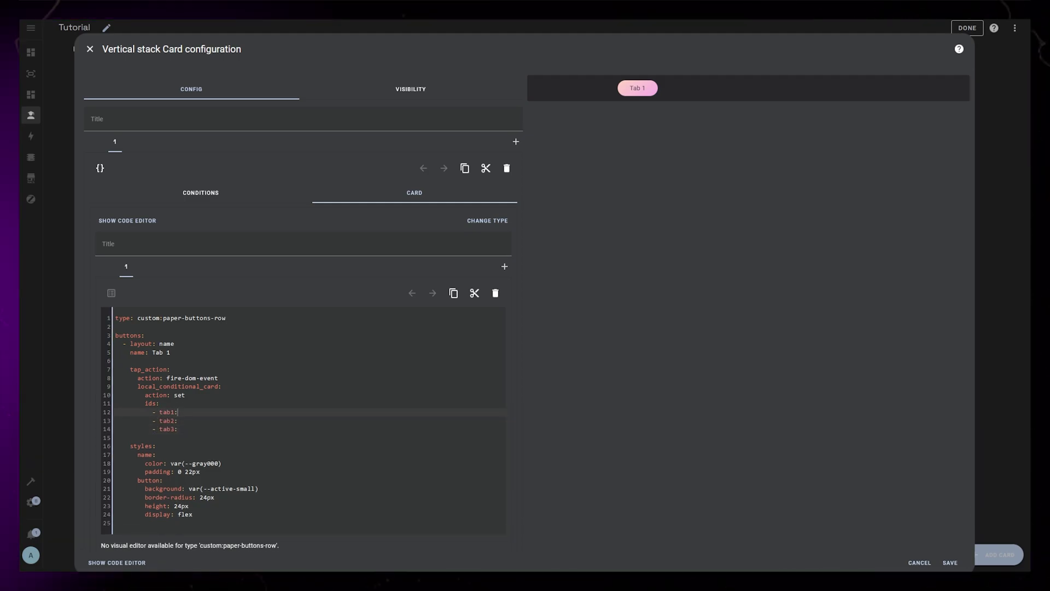
pyautogui.write(' show')
pyautogui.click(178, 420)
pyautogui.write('hid')
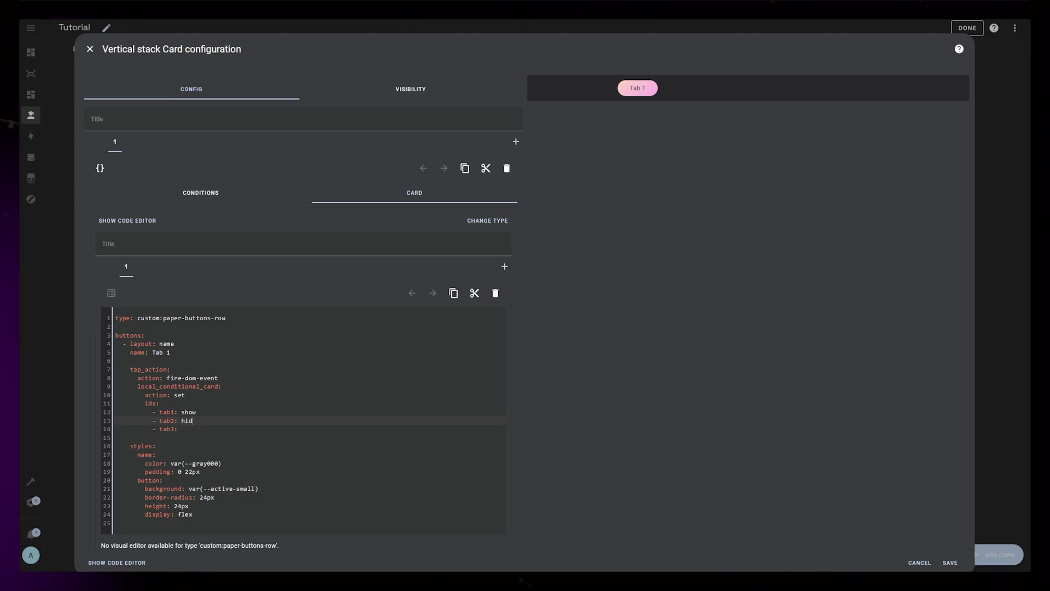
pyautogui.write('e hide')
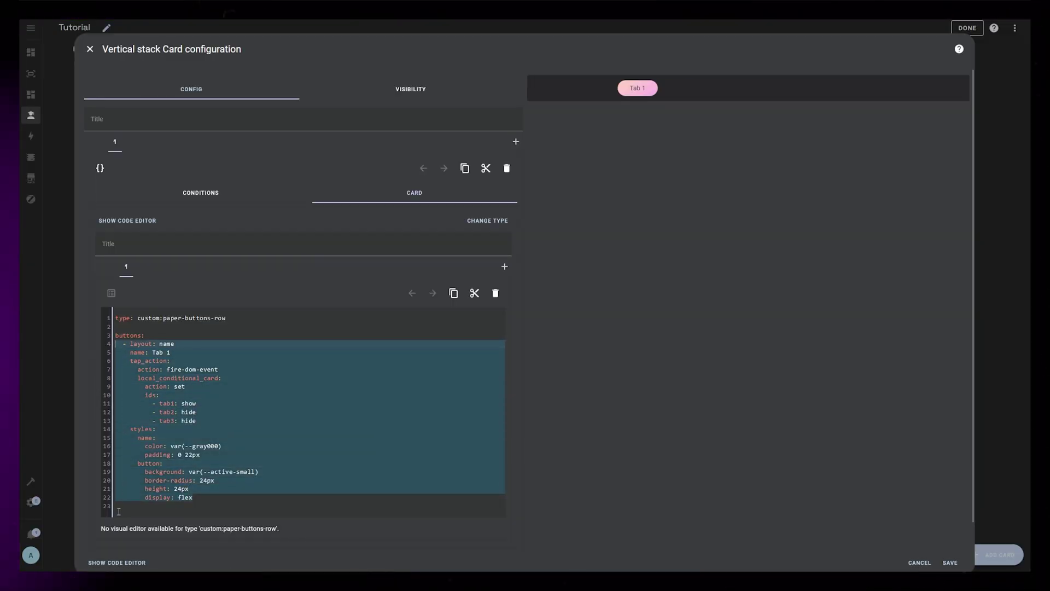
# Duplicate the button as an unhighlighted 'Tab 2' with gray800 label, showing tab2 and hiding tab1.
pyautogui.hotkey('ctrl', 'v')
pyautogui.scroll(3, 503, 459)
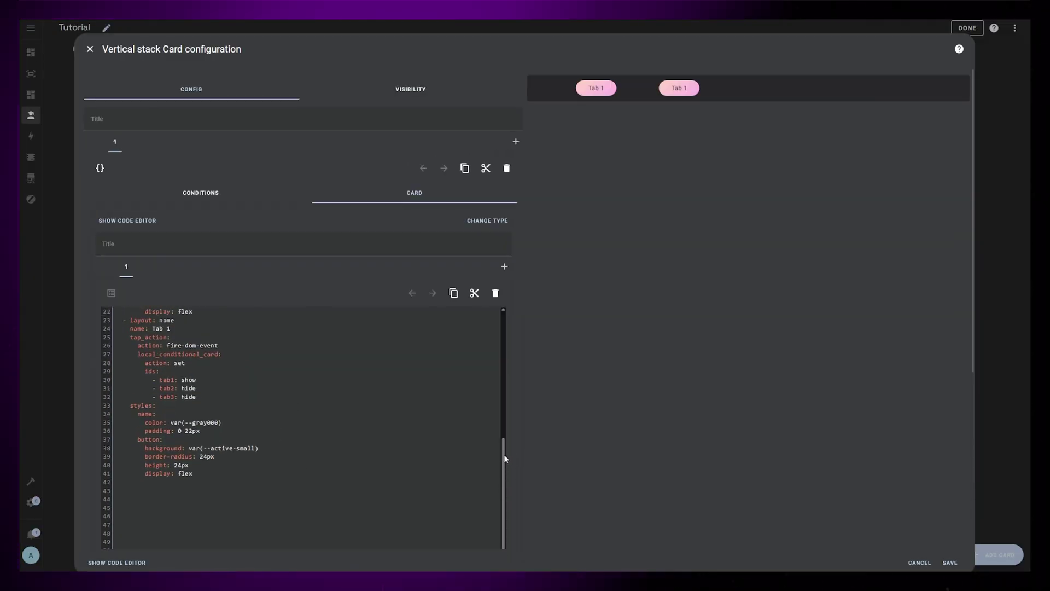
pyautogui.click(171, 341)
pyautogui.press('BackSpace')
pyautogui.write('2')
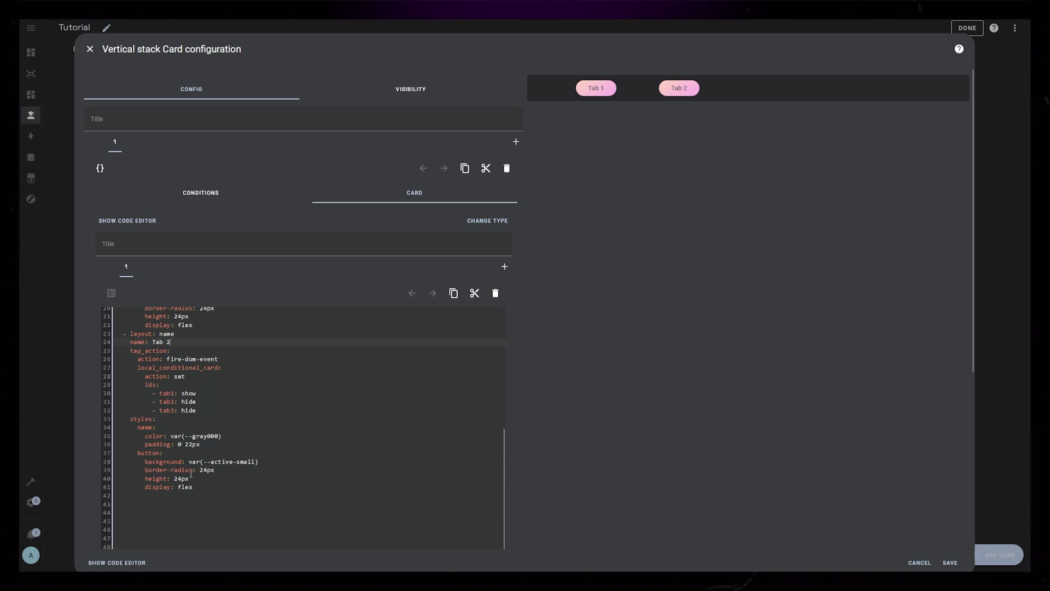
pyautogui.moveTo(189, 461); pyautogui.dragTo(270, 463)
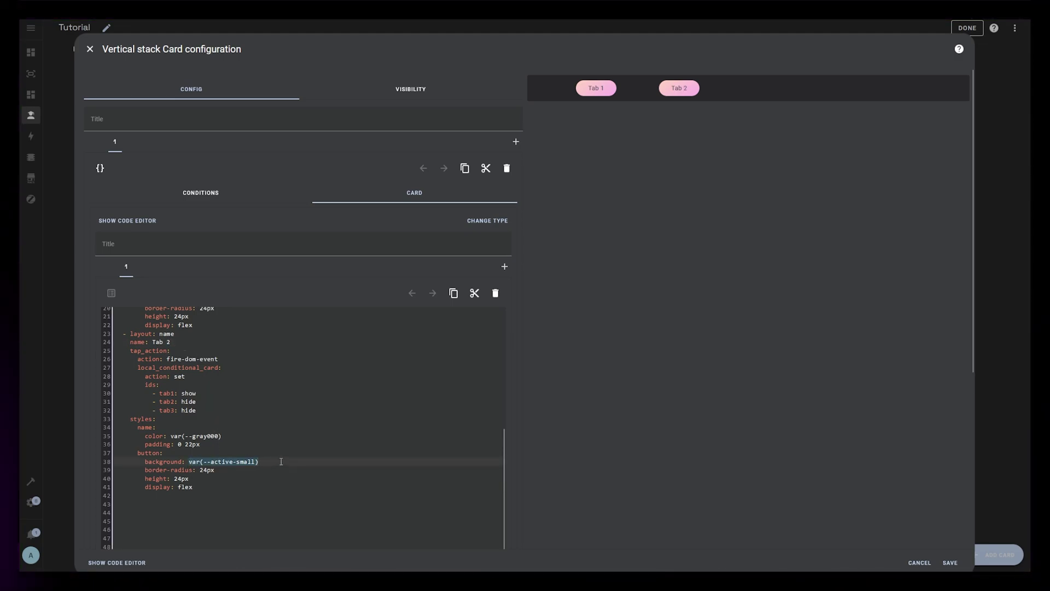
pyautogui.click(211, 436)
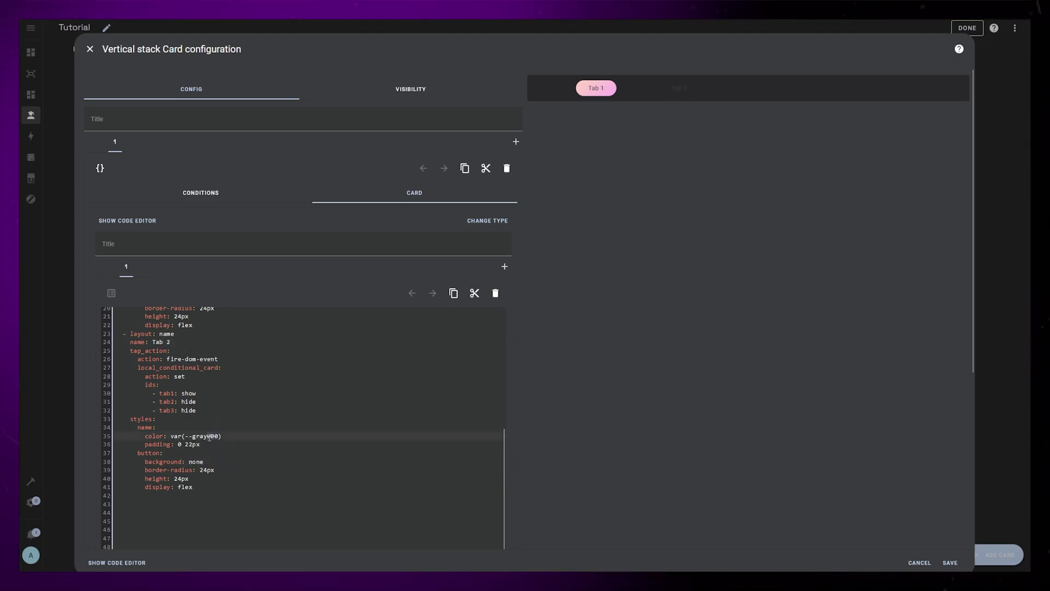
pyautogui.press('BackSpace')
pyautogui.write('8')
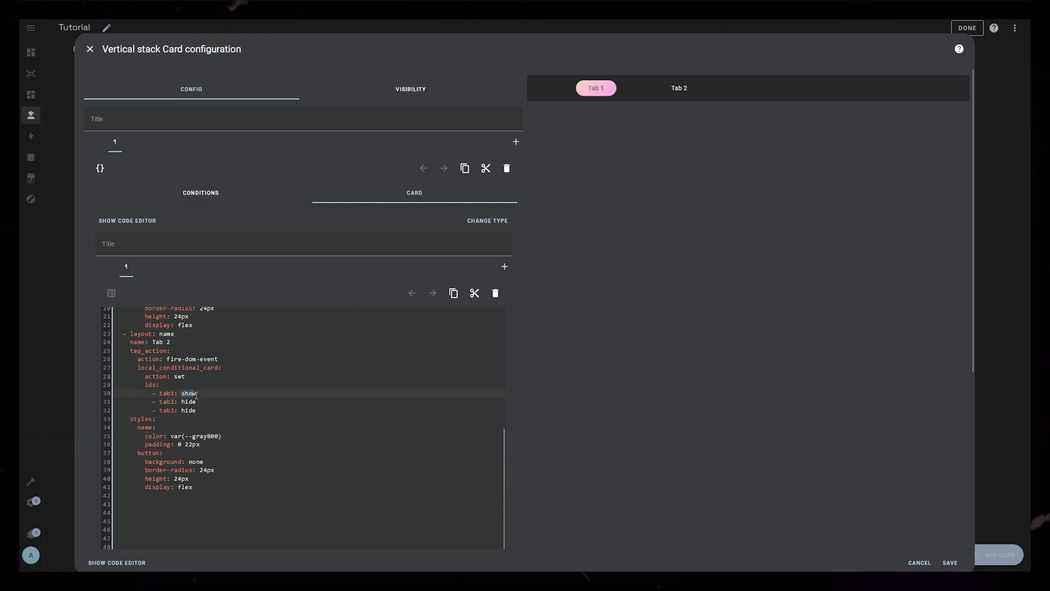
pyautogui.press('Down')
pyautogui.hotkey('ctrl', 'shift', 'Left')
pyautogui.write('show')
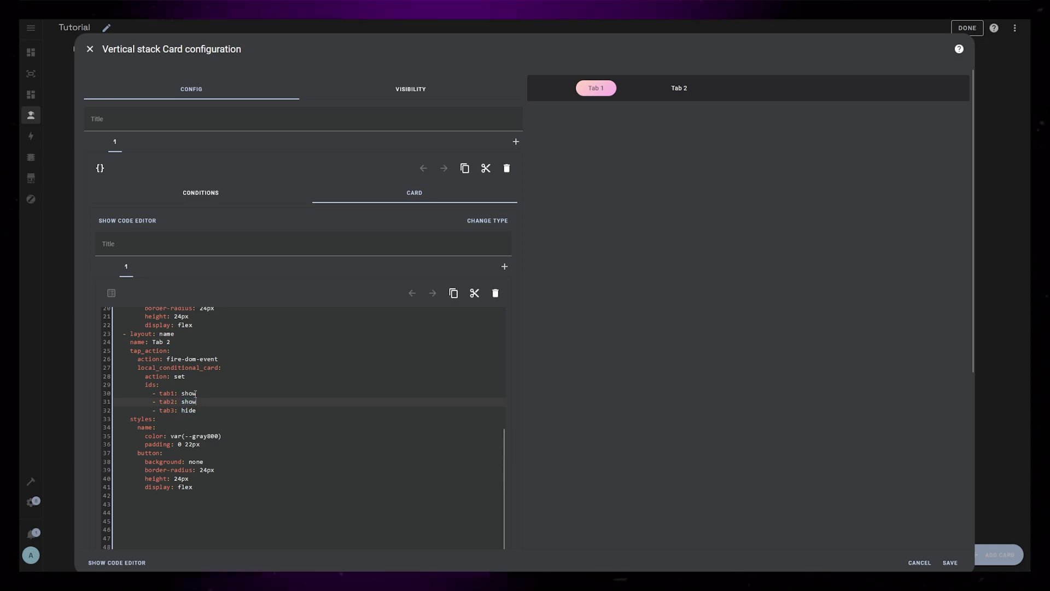
pyautogui.press('Down')
pyautogui.hotkey('ctrl', 'shift', 'Left')
pyautogui.write('hide')
# Copy the Tab 2 definition and paste it as a third button to become Tab 3.
pyautogui.moveTo(196, 486); pyautogui.dragTo(112, 346)
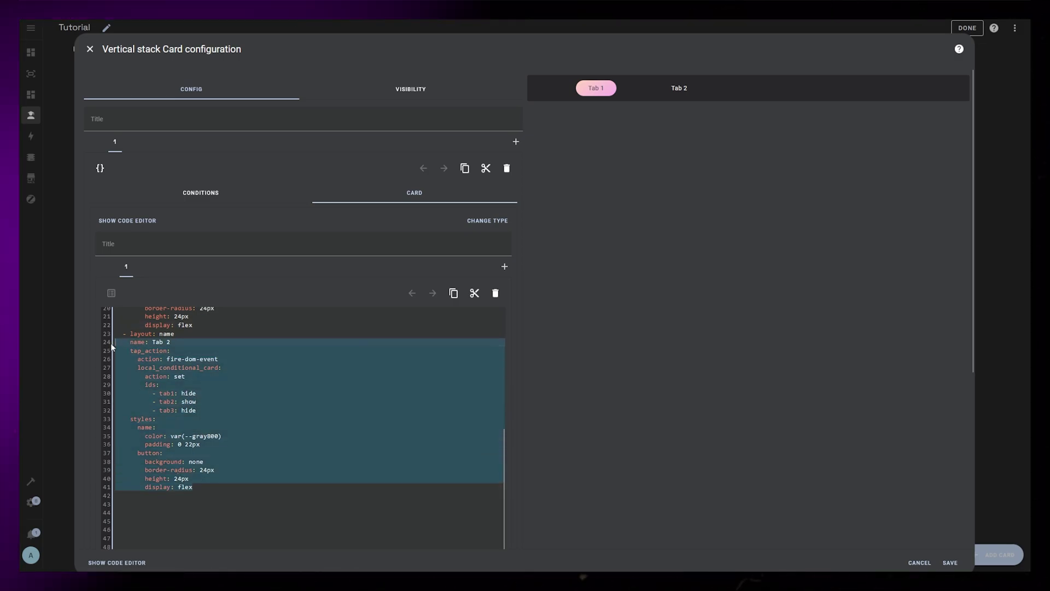
pyautogui.hotkey('ctrl', 'c')
pyautogui.click(122, 494)
pyautogui.hotkey('ctrl', 'v')
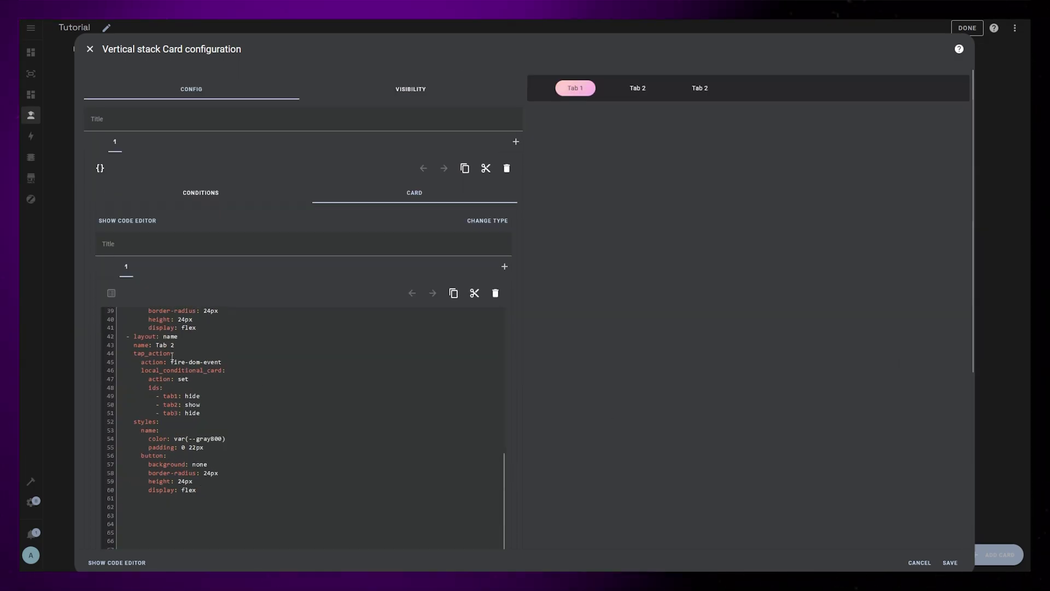
pyautogui.click(191, 345)
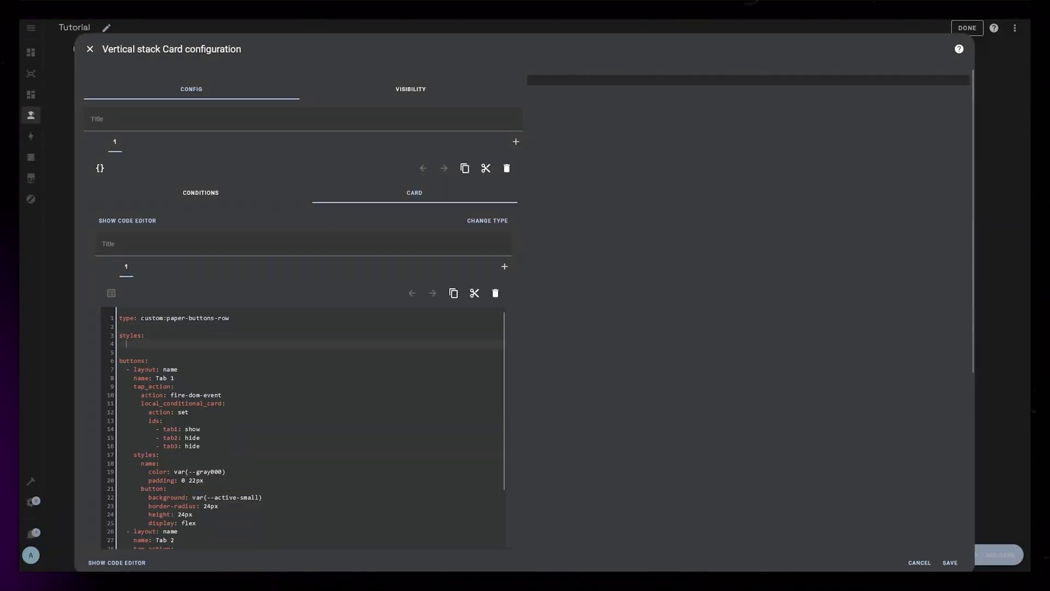
# Style the row: gray200 background, 4px solid gray200 border, 28px radius, centred, max-content width.
pyautogui.write('background-')
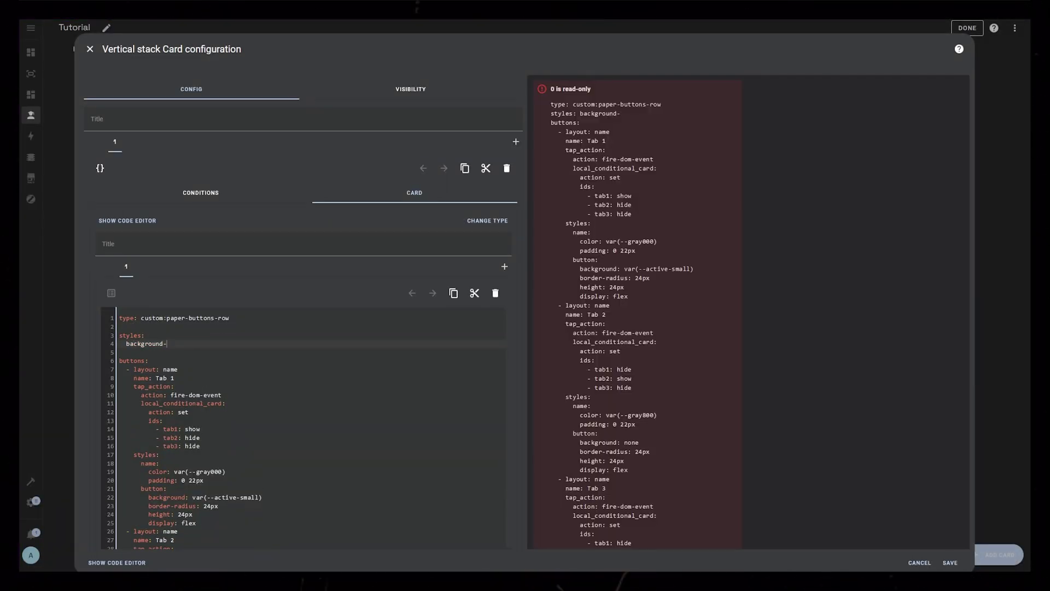
pyautogui.write('color: var(--gra')
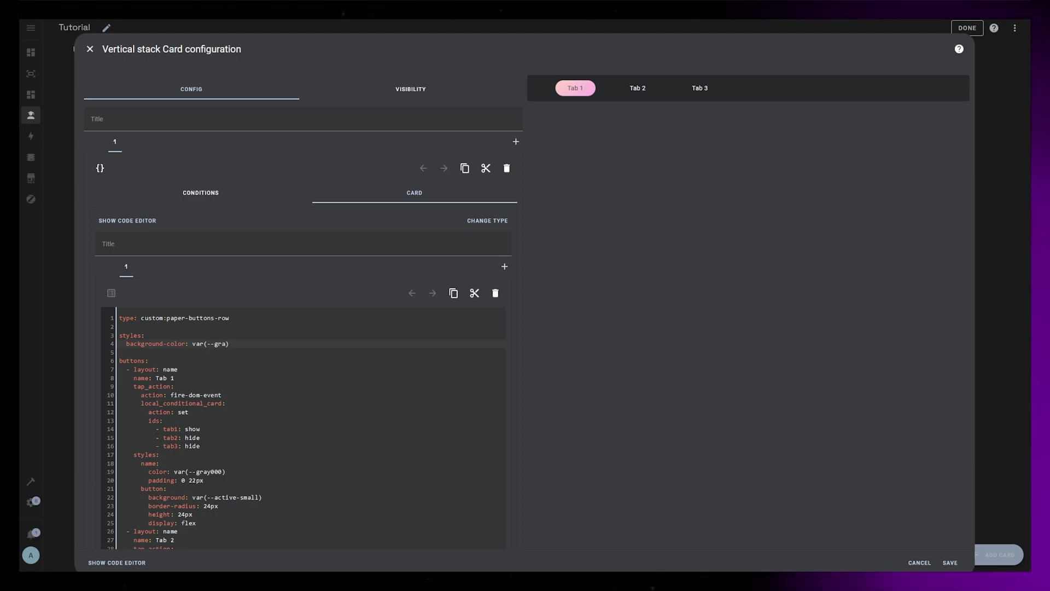
pyautogui.write('y200')
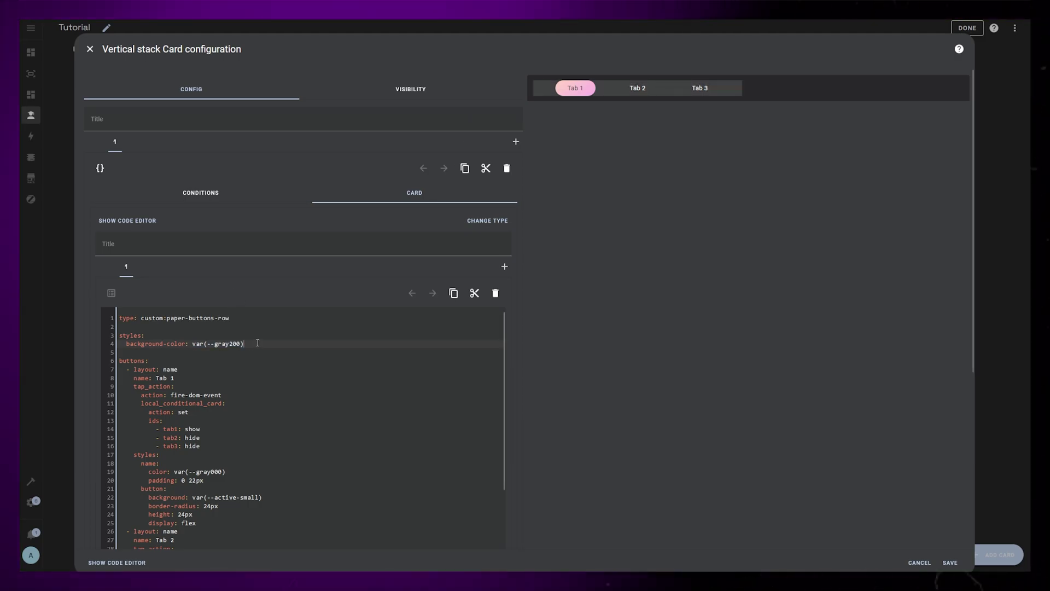
pyautogui.press('Return')
pyautogui.write('border: 4px solid var(--gray200)')
pyautogui.press('Return')
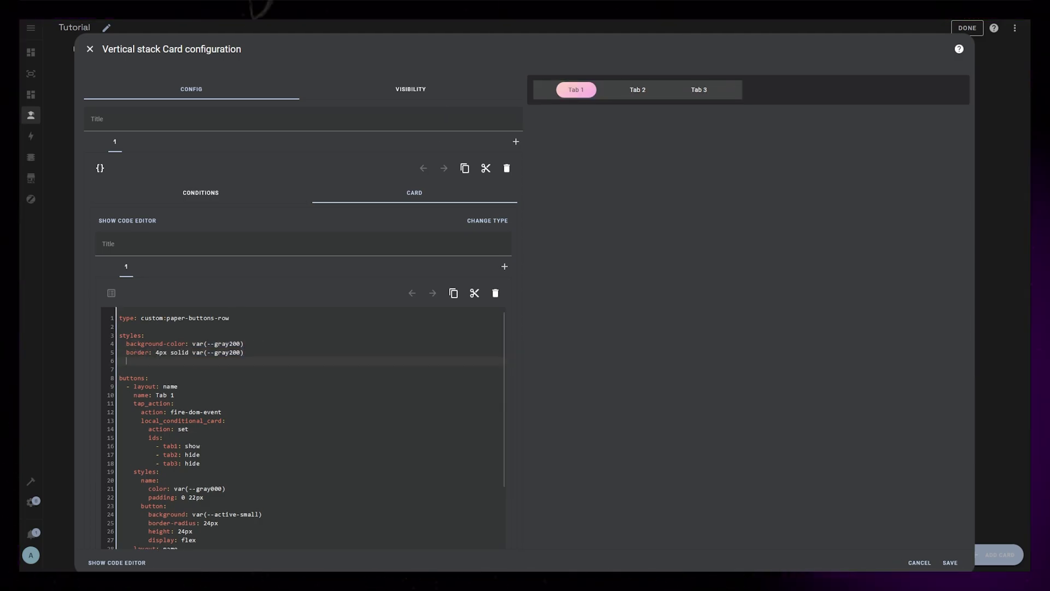
pyautogui.write('border-radius: 2')
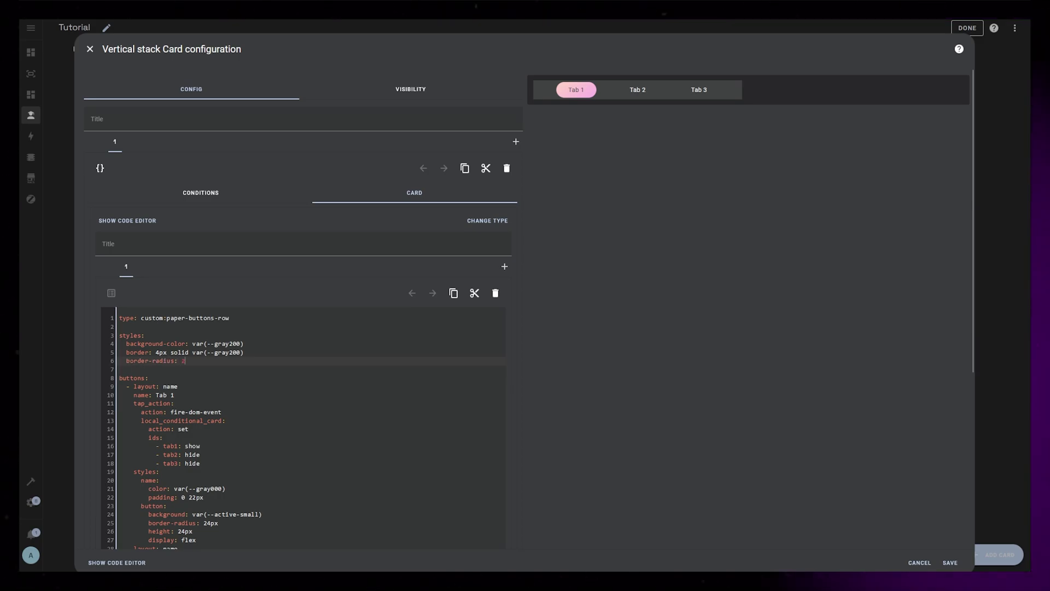
pyautogui.write('8px')
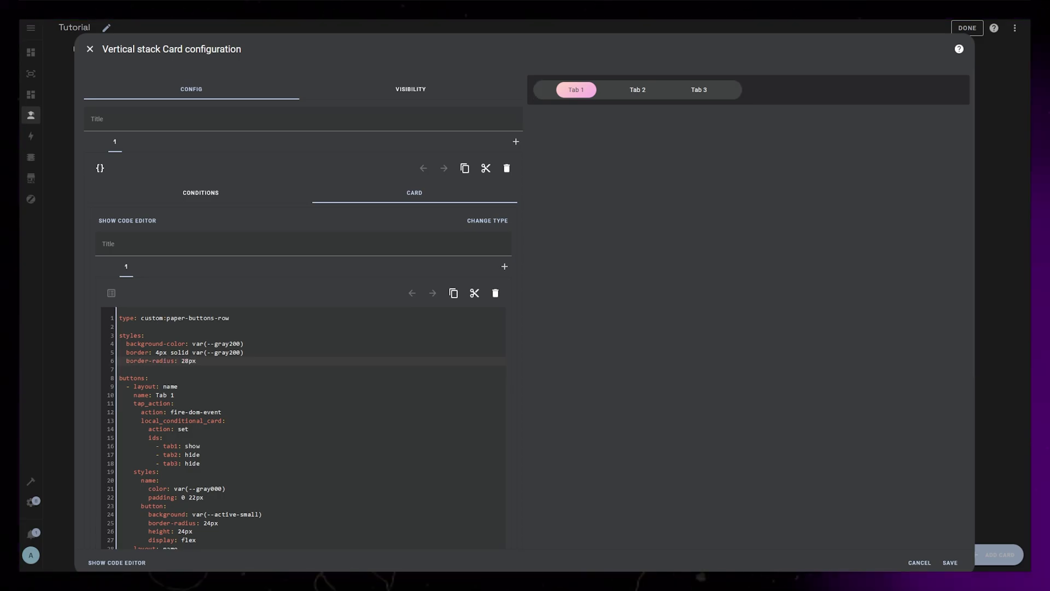
pyautogui.press('Return')
pyautogui.write('justify-content: center')
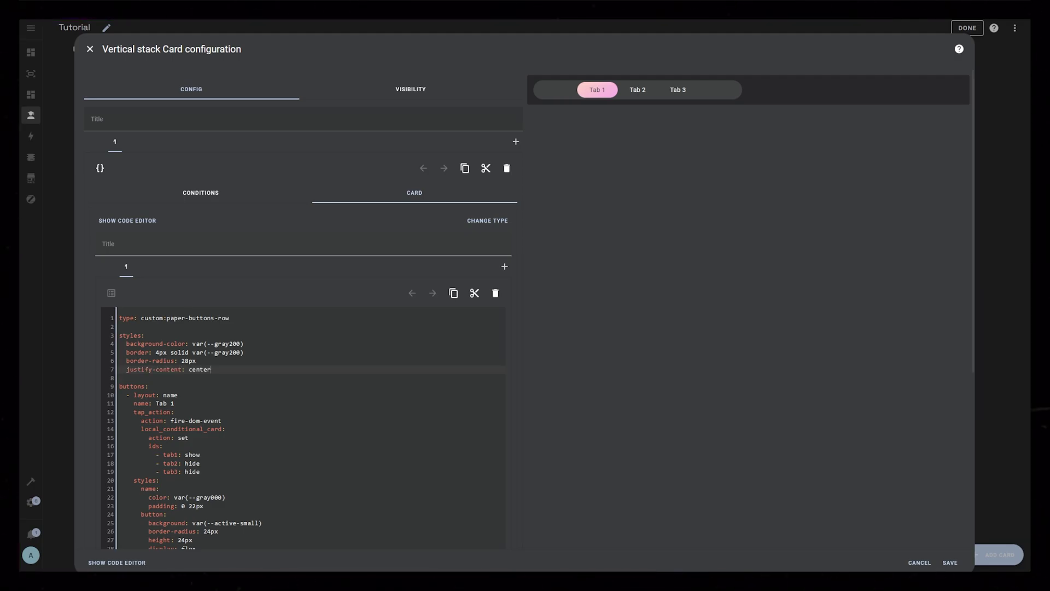
pyautogui.press('Return')
pyautogui.write('width: max-content')
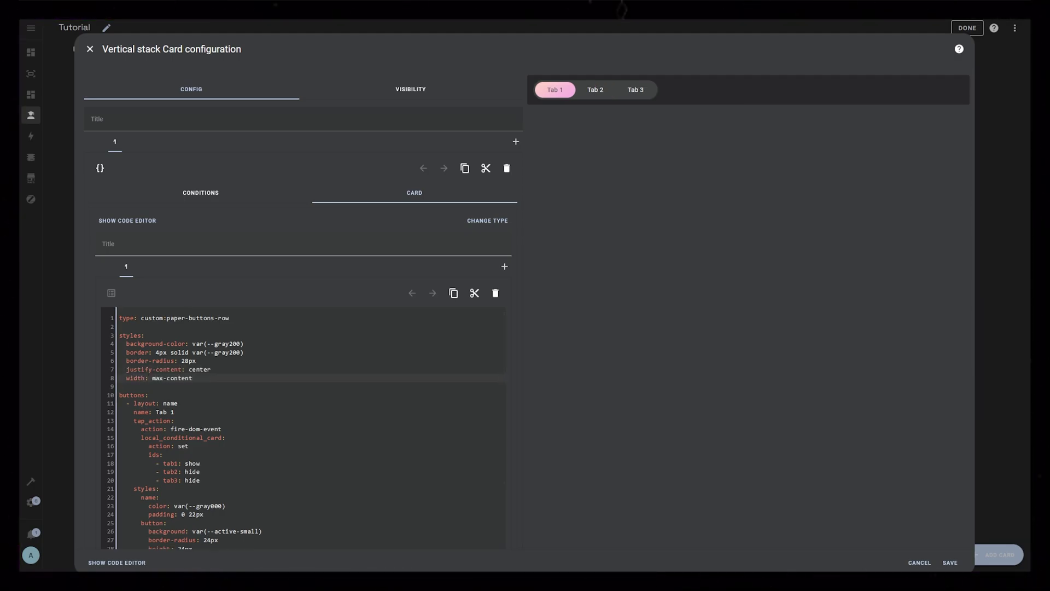
pyautogui.write('   margin: ')
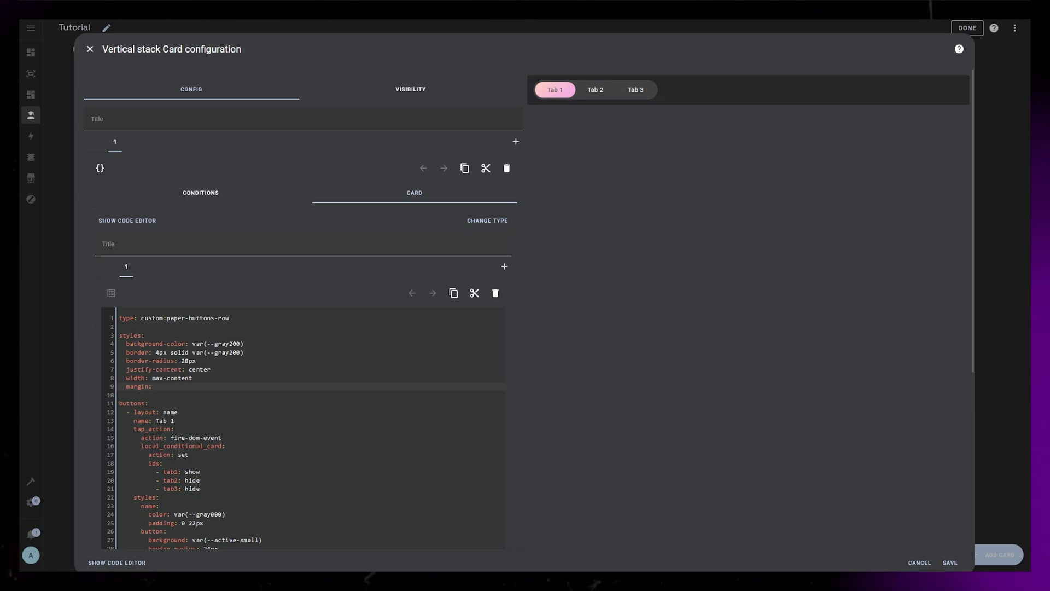
pyautogui.write('0 au')
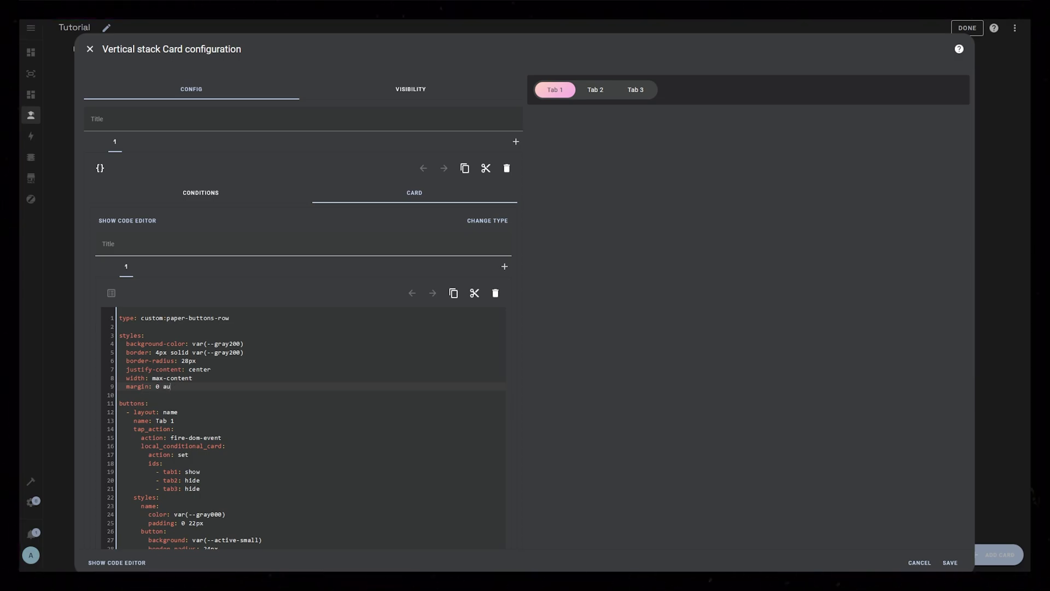
pyautogui.write('to 0 auto')
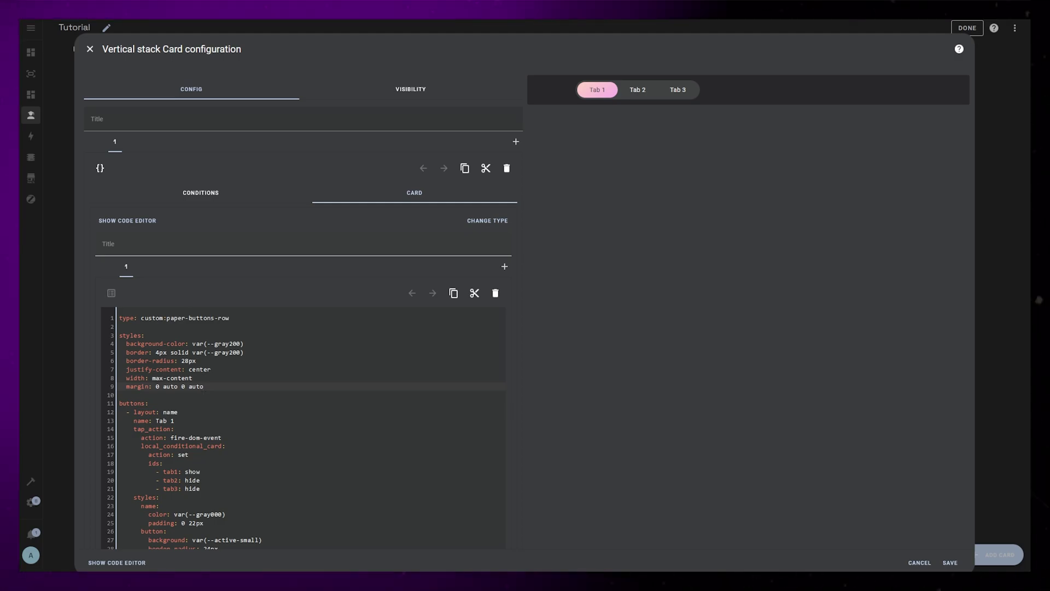
# Change the row's bottom margin to 12px, making it 0 auto 12px auto.
pyautogui.doubleClick(185, 386)
pyautogui.write('12px')
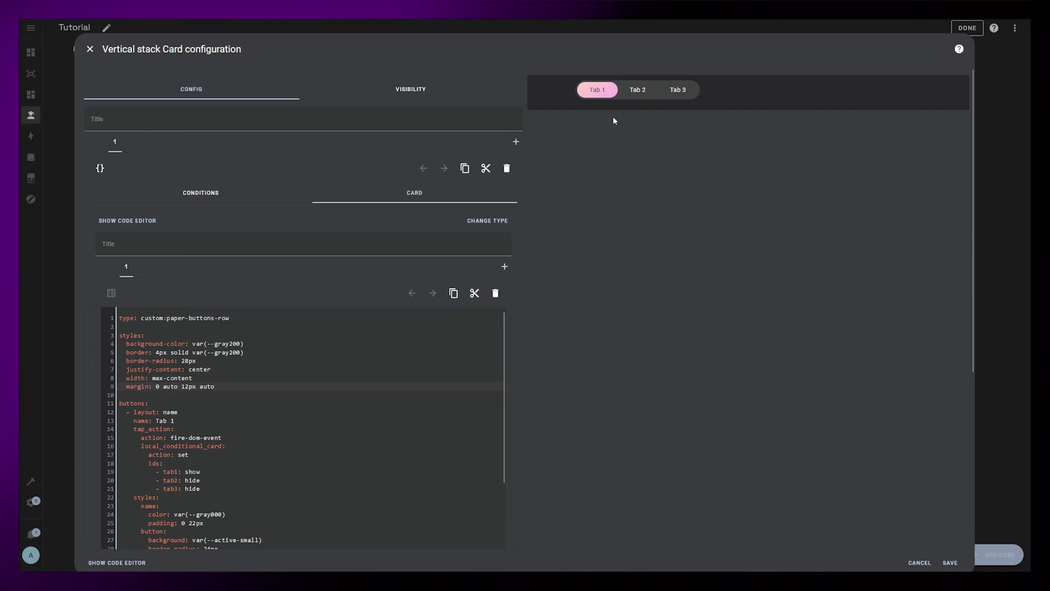
# Add a Mushroom Title Card titled 'Tab 1' below the pill bar, save, and reopen the card editor.
pyautogui.click(504, 267)
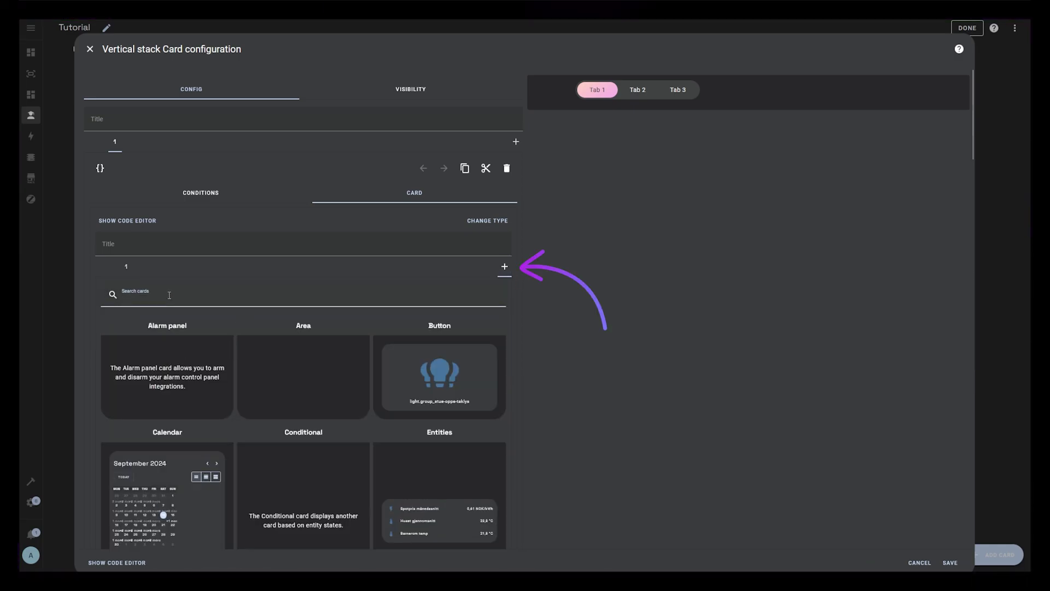
pyautogui.write('title')
pyautogui.click(285, 362)
pyautogui.write('Tab ')
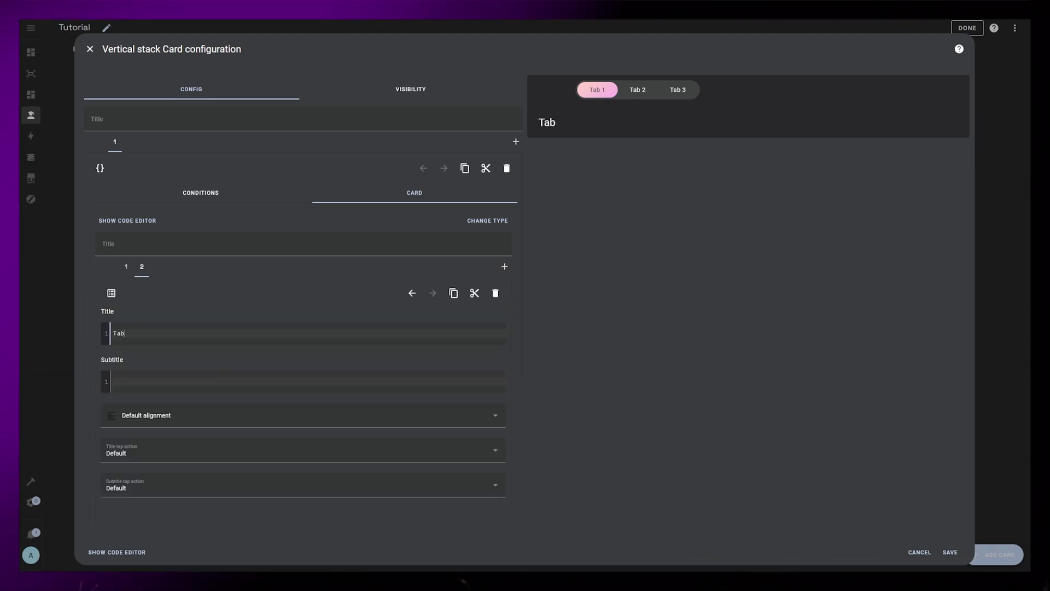
pyautogui.write('1')
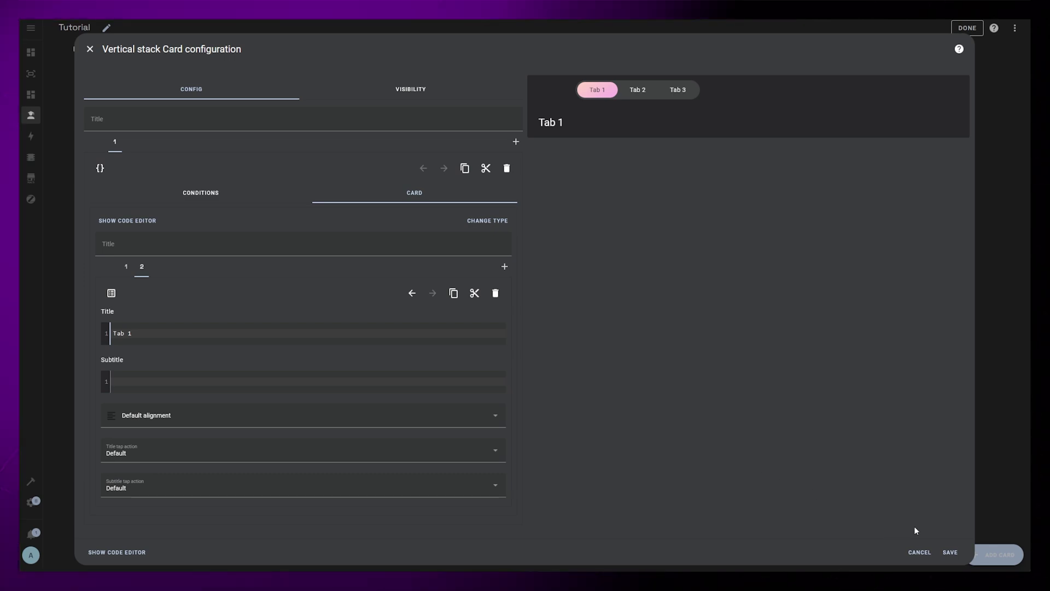
pyautogui.click(952, 553)
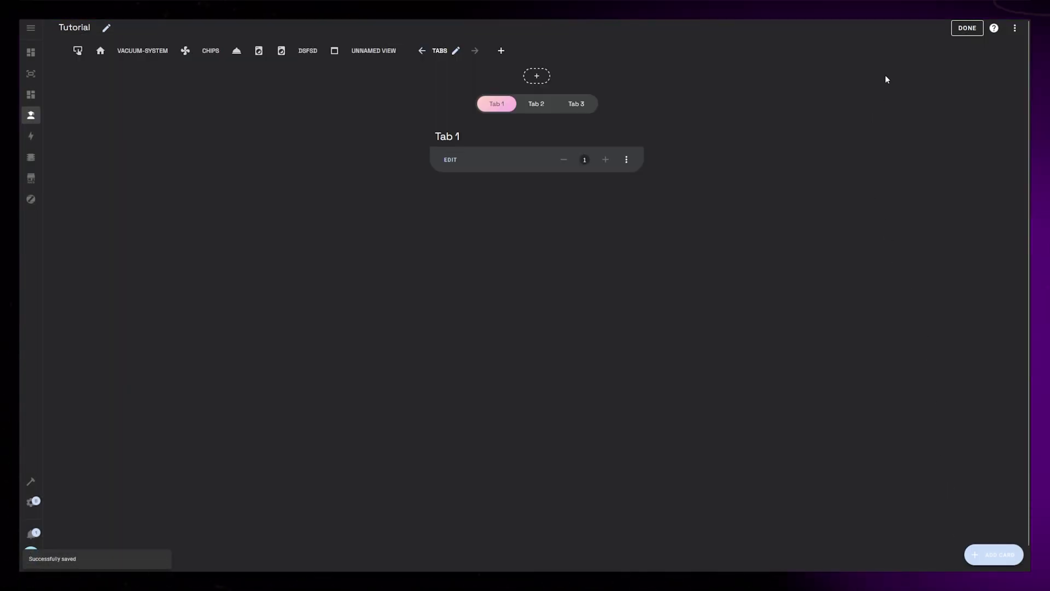
pyautogui.click(958, 34)
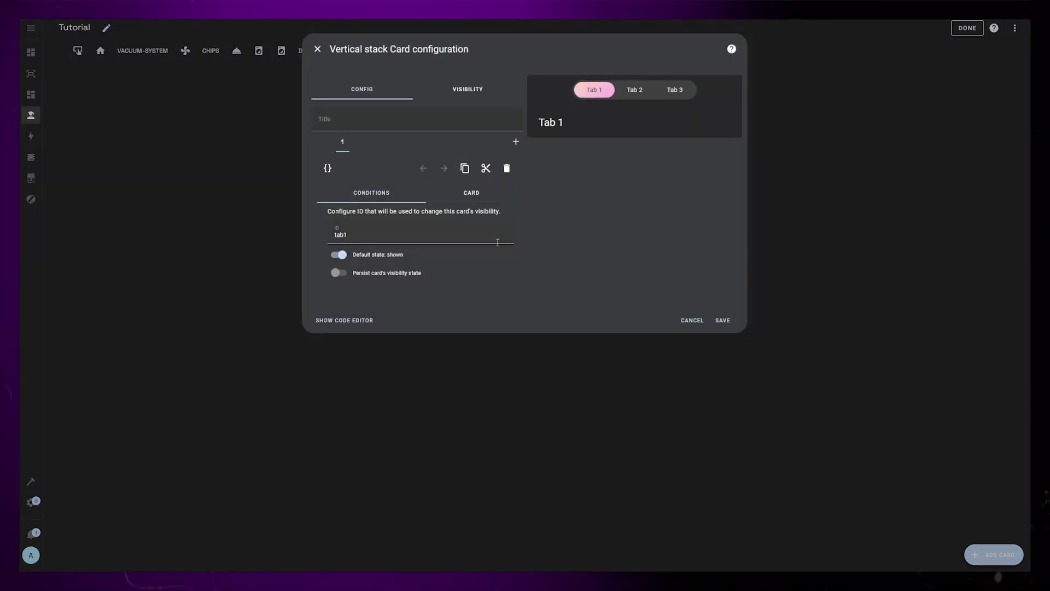
# Copy the first card's YAML and paste it into a new second card in the stack.
pyautogui.click(100, 168)
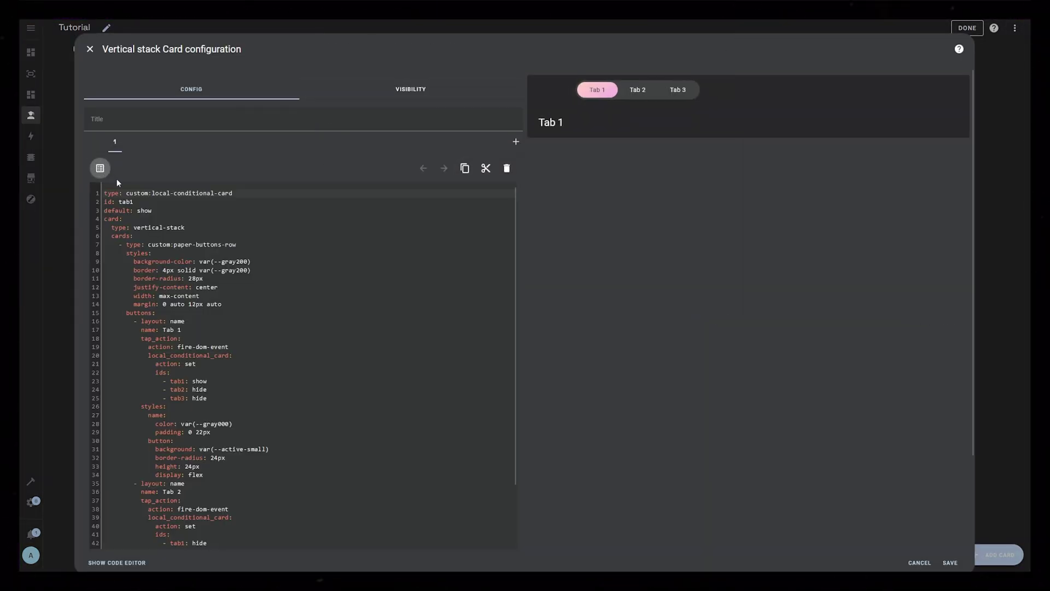
pyautogui.hotkey('ctrl', 'a')
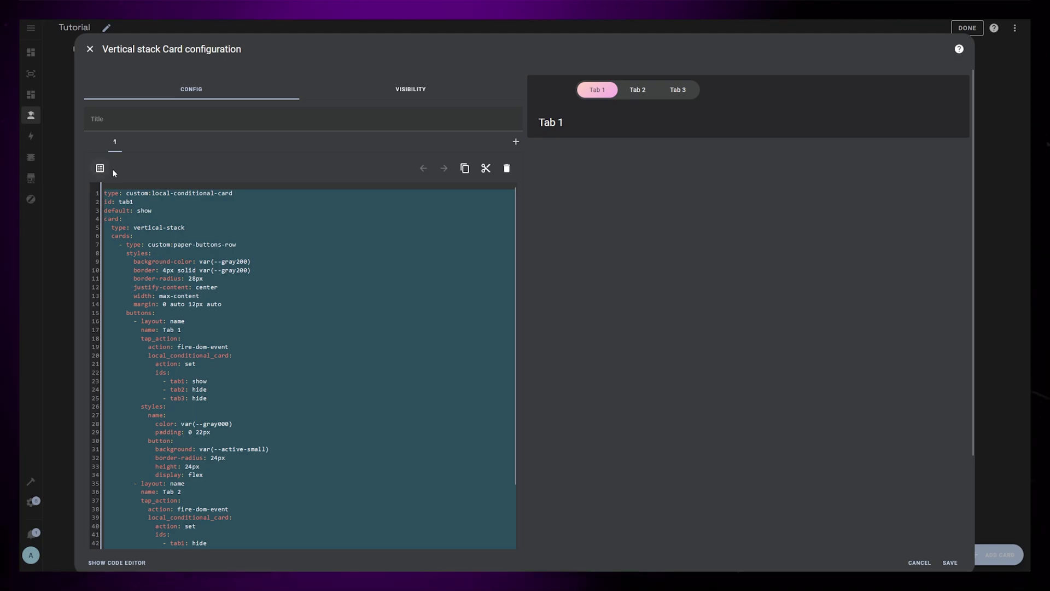
pyautogui.click(100, 167)
pyautogui.click(515, 143)
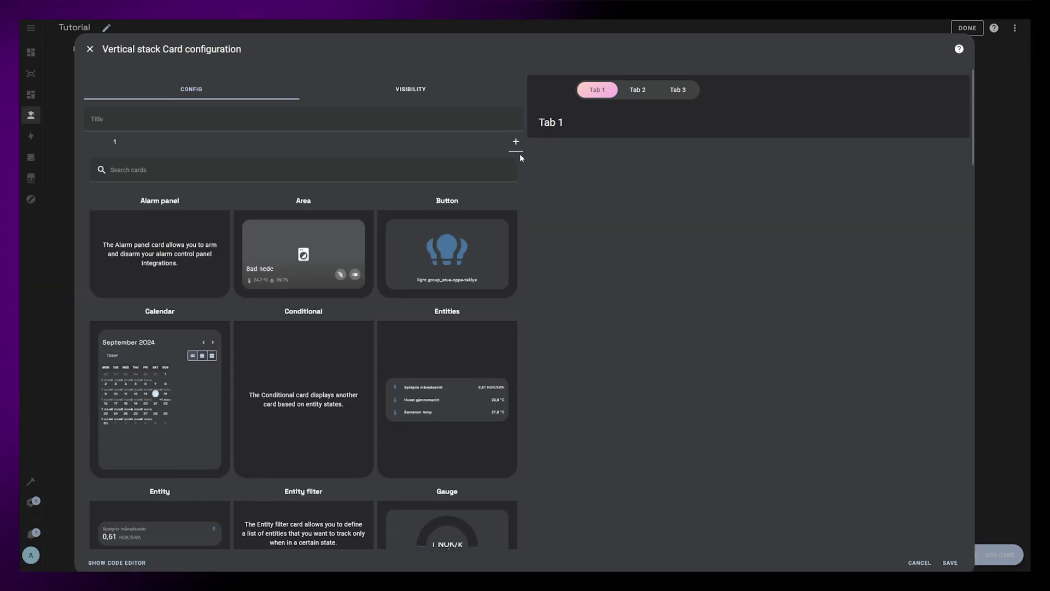
pyautogui.click(159, 217)
pyautogui.click(99, 166)
pyautogui.hotkey('ctrl', 'a')
pyautogui.hotkey('ctrl', 'v')
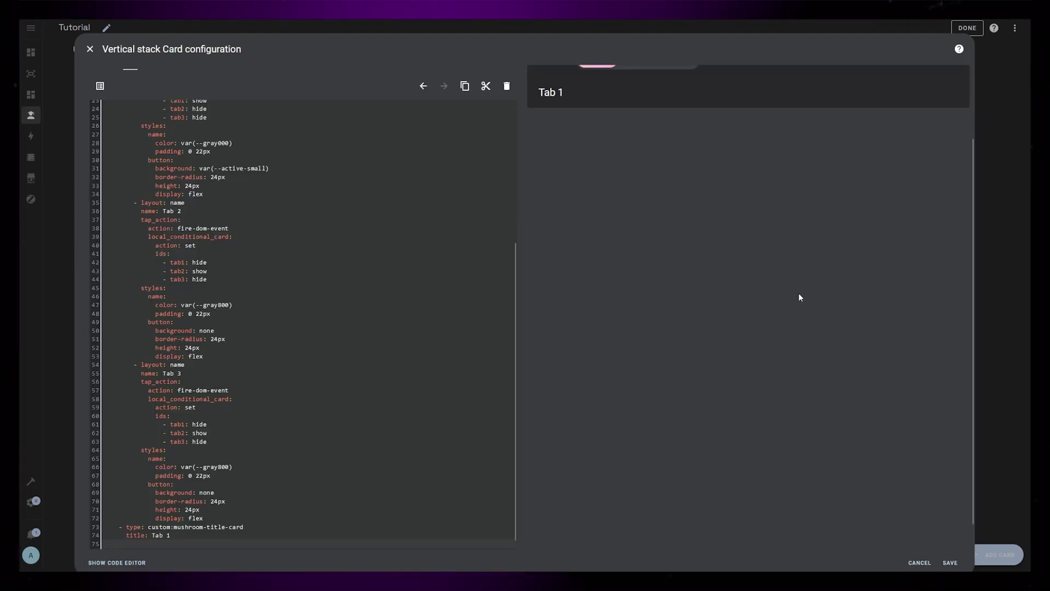
# Change the pasted card's id to tab2 and its title to Tab 2.
pyautogui.moveTo(508, 362); pyautogui.dragTo(402, 156)
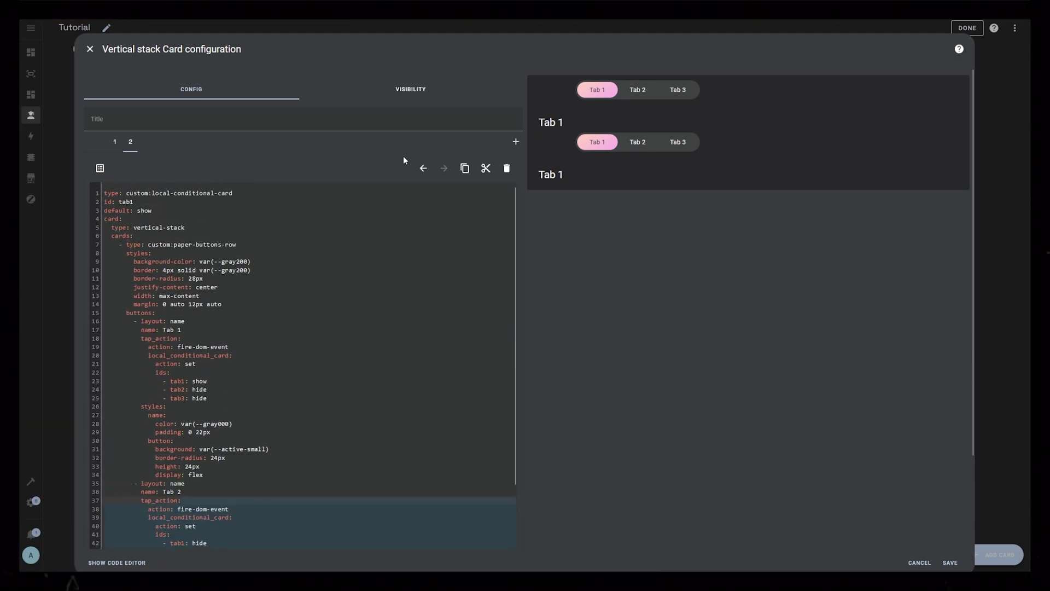
pyautogui.click(137, 201)
pyautogui.press('BackSpace')
pyautogui.write('2')
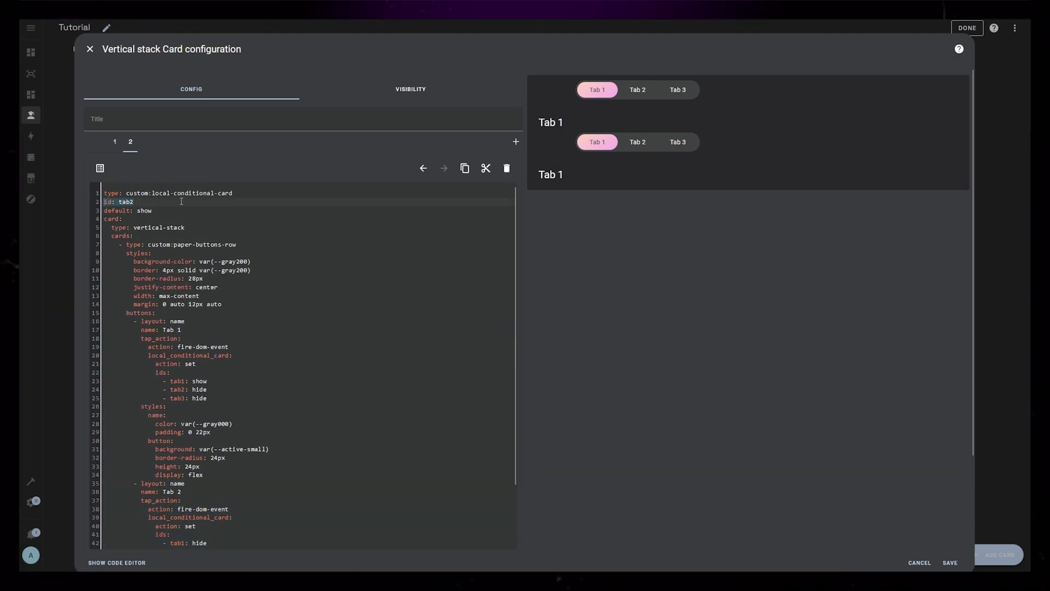
pyautogui.scroll(-10, 522, 320)
pyautogui.click(172, 506)
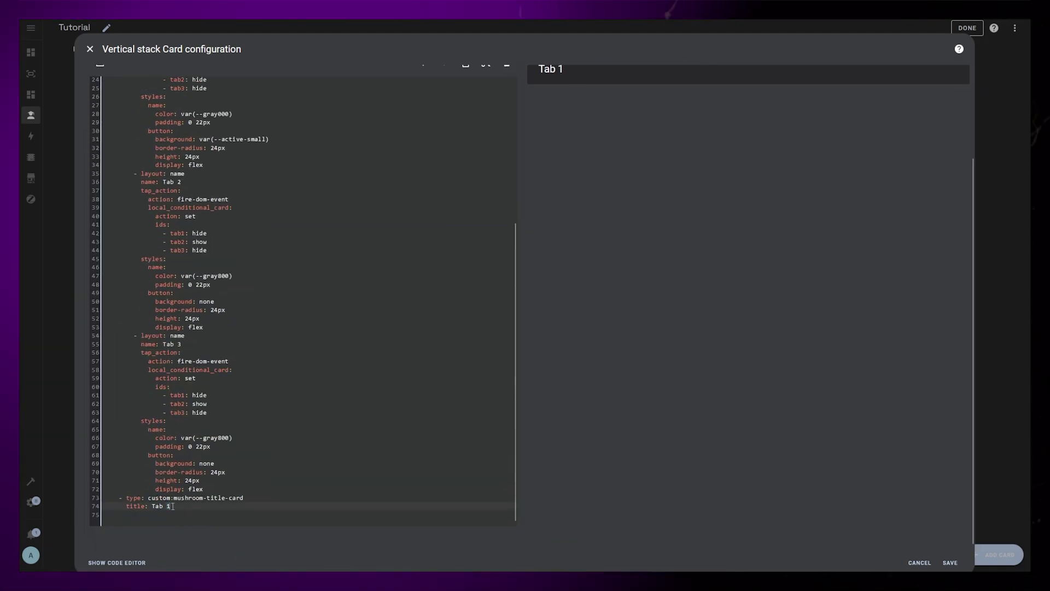
pyautogui.press('BackSpace')
pyautogui.write('2')
# Swap pill styles so Tab 2 is highlighted and Tab 1 has background none and 800 label colour.
pyautogui.moveTo(973, 365); pyautogui.dragTo(973, 204)
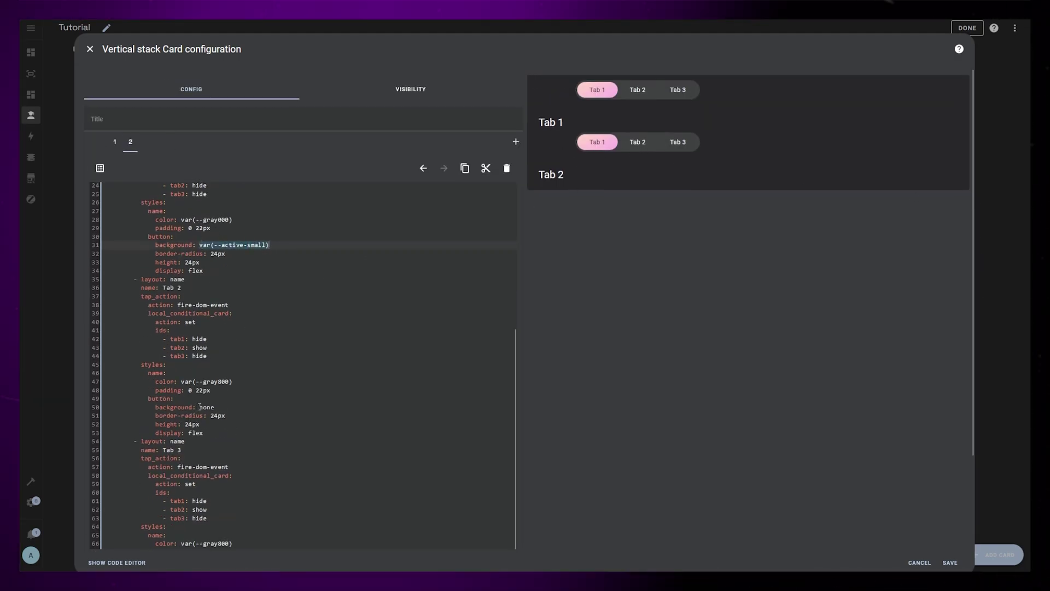
pyautogui.moveTo(199, 407); pyautogui.dragTo(239, 409)
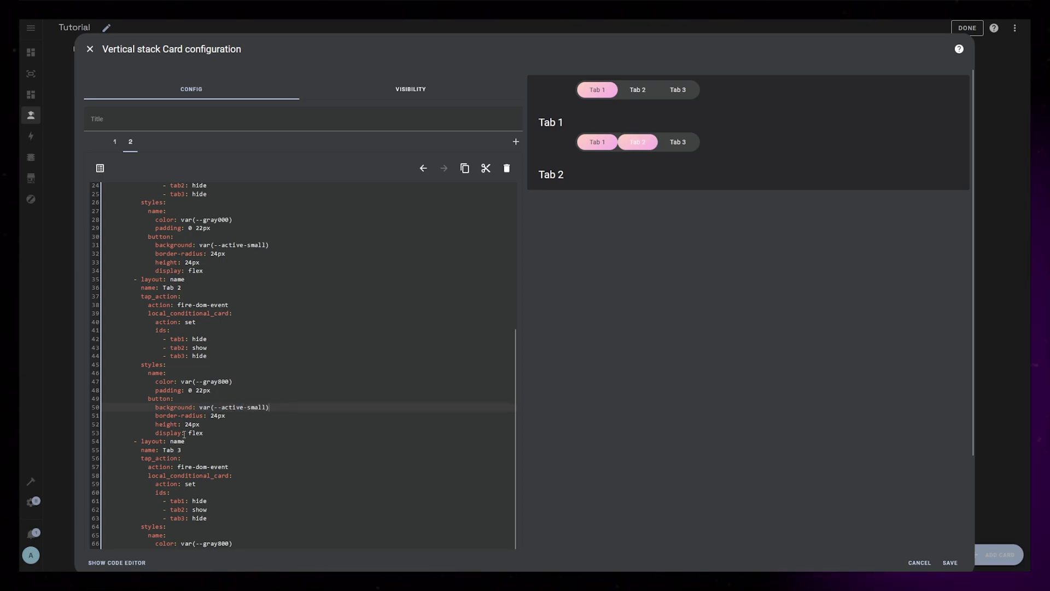
pyautogui.press('Delete')
pyautogui.write('0')
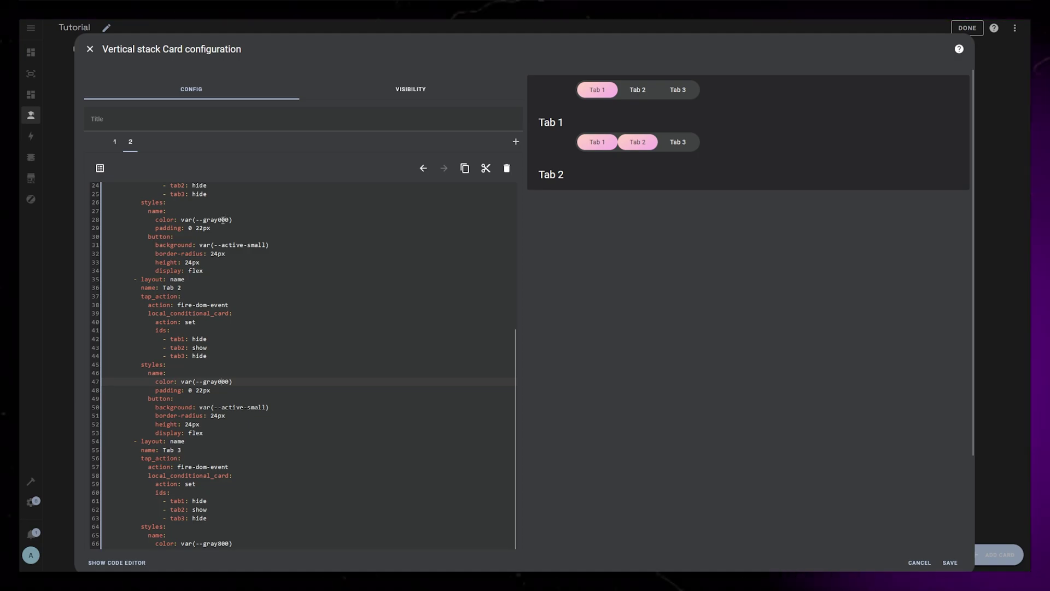
pyautogui.moveTo(218, 219); pyautogui.dragTo(229, 219)
pyautogui.write('800')
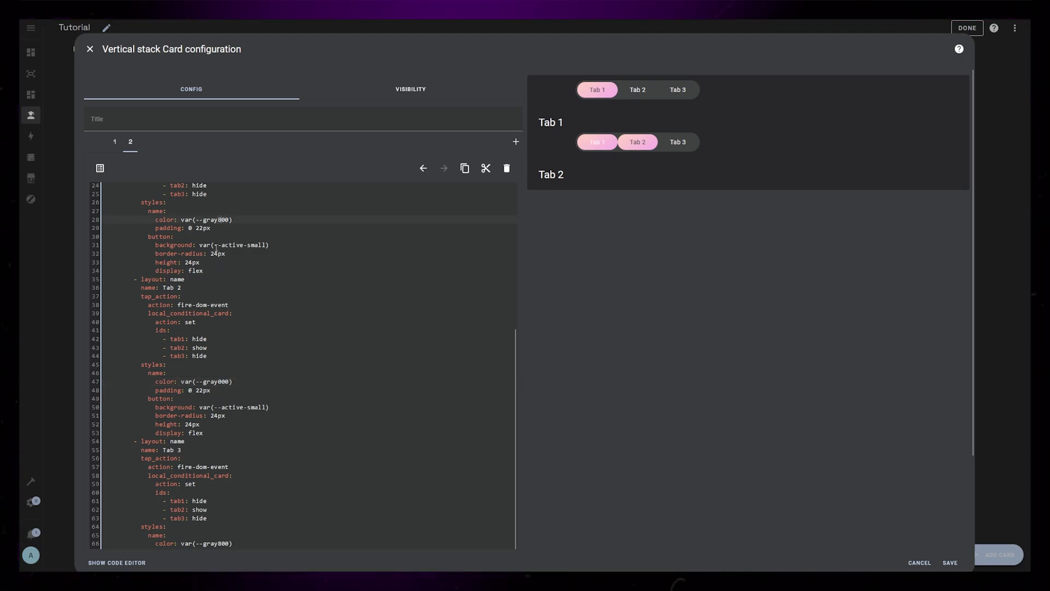
pyautogui.moveTo(199, 244); pyautogui.dragTo(295, 243)
pyautogui.write('nd: none')
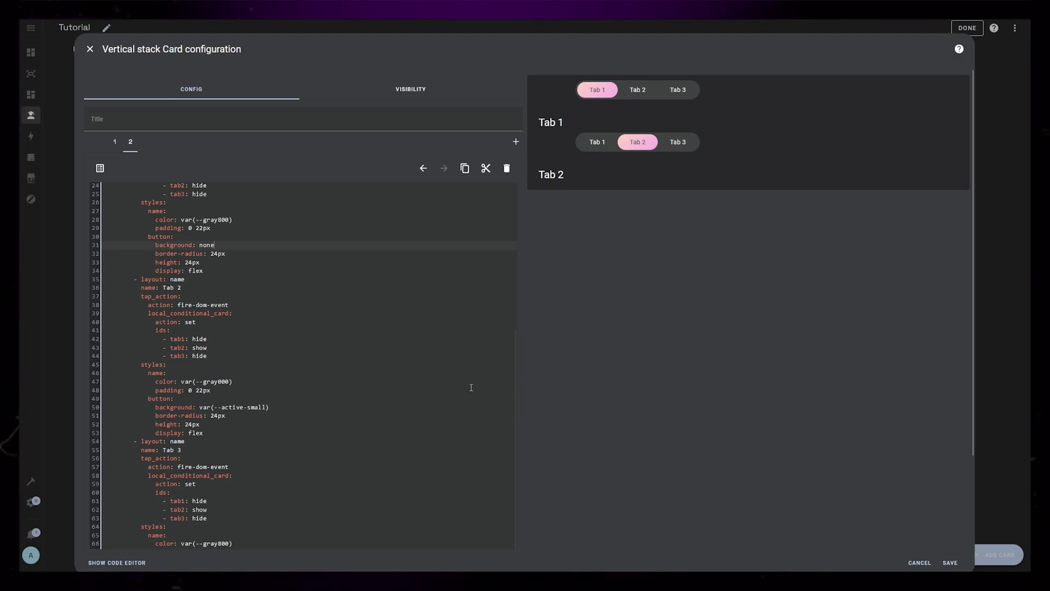
# Set default to hide, then test switching the preview between Tab 1 and Tab 2.
pyautogui.moveTo(517, 374); pyautogui.dragTo(522, 256)
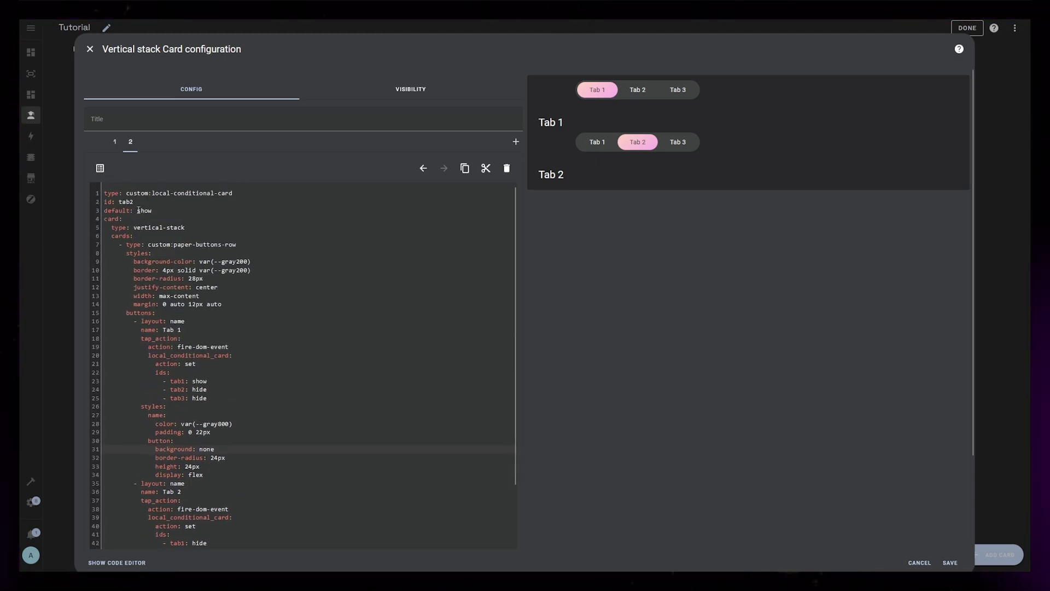
pyautogui.write('hide')
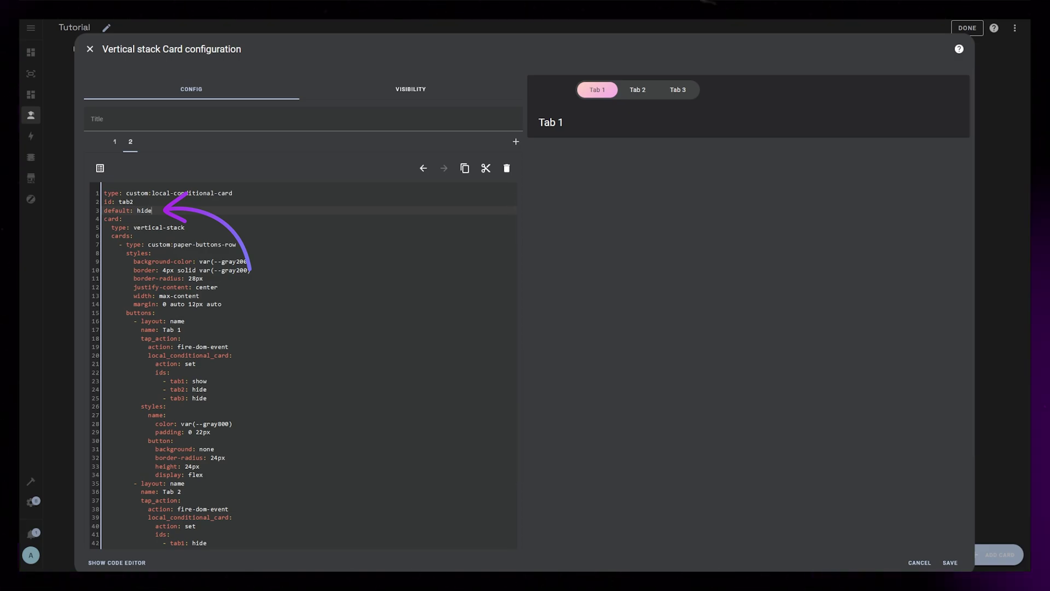
pyautogui.click(636, 94)
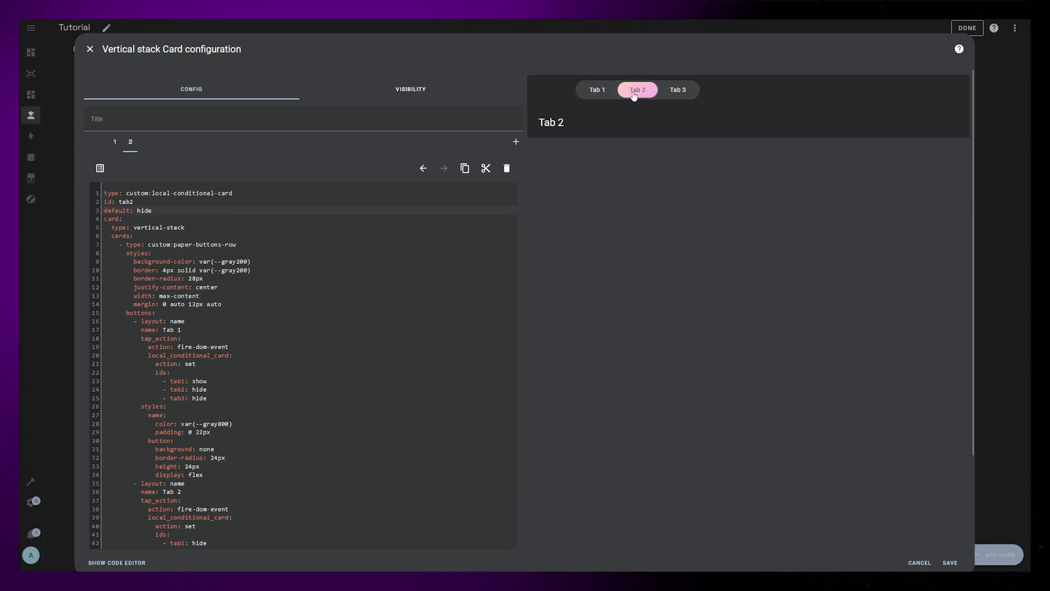
pyautogui.click(597, 92)
pyautogui.click(636, 92)
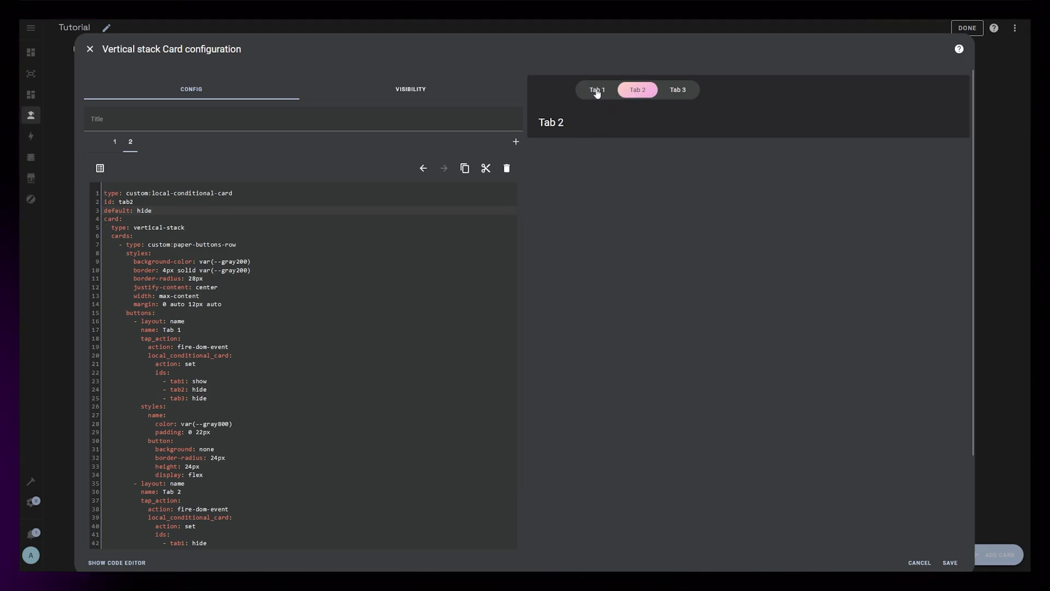
pyautogui.click(637, 90)
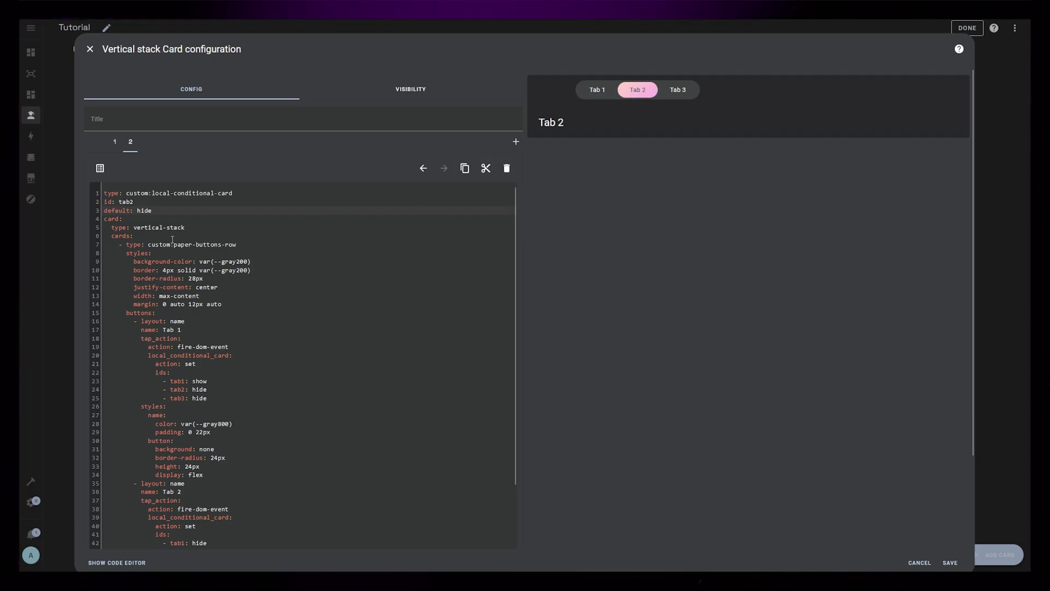
pyautogui.moveTo(328, 235); pyautogui.dragTo(182, 245)
# Copy the tab2 card's configuration and paste it into a new third card.
pyautogui.hotkey('ctrl', 'a')
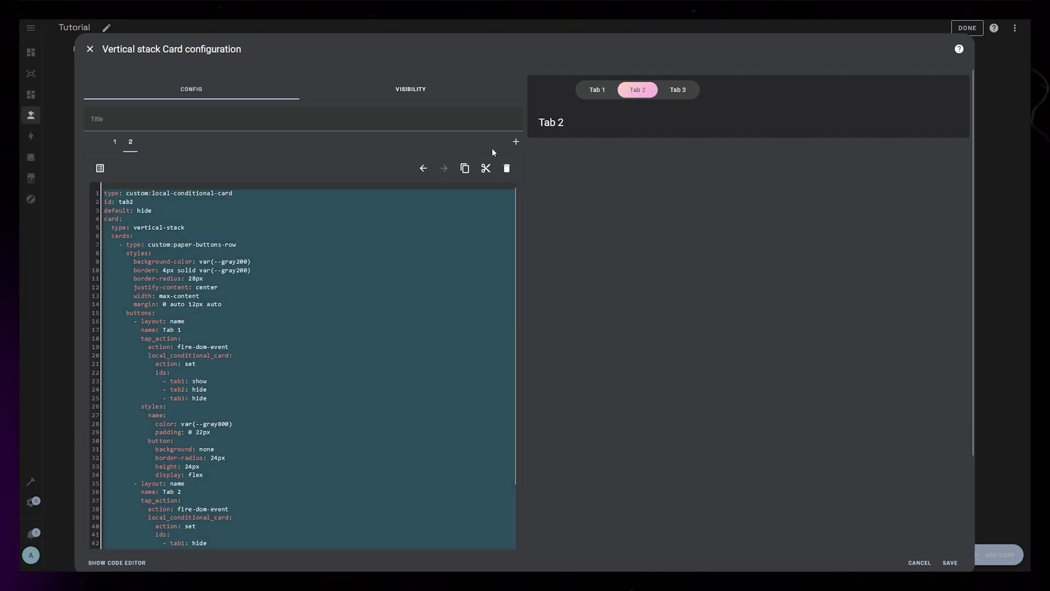
pyautogui.click(515, 142)
pyautogui.click(133, 239)
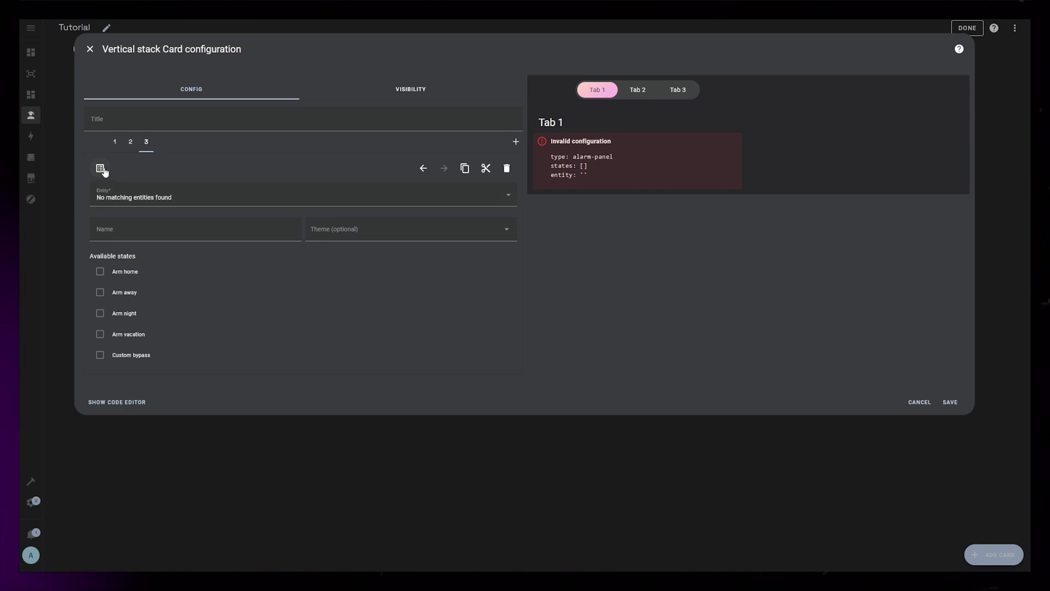
pyautogui.hotkey('ctrl', 'a')
pyautogui.hotkey('ctrl', 'v')
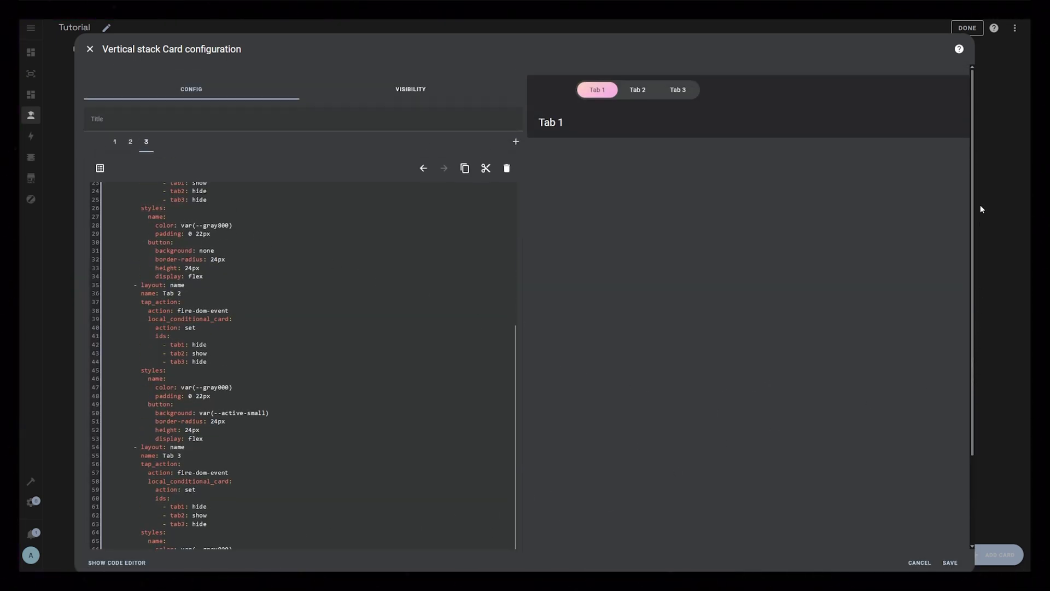
# Change the third card's id to tab3.
pyautogui.scroll(8, 508, 415)
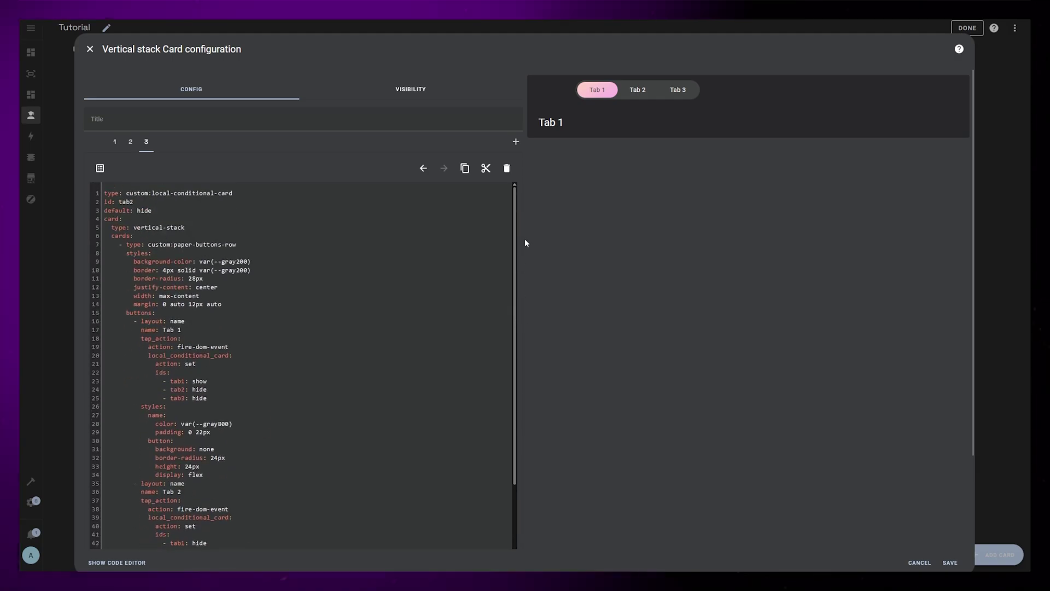
pyautogui.doubleClick(143, 210)
pyautogui.write('show')
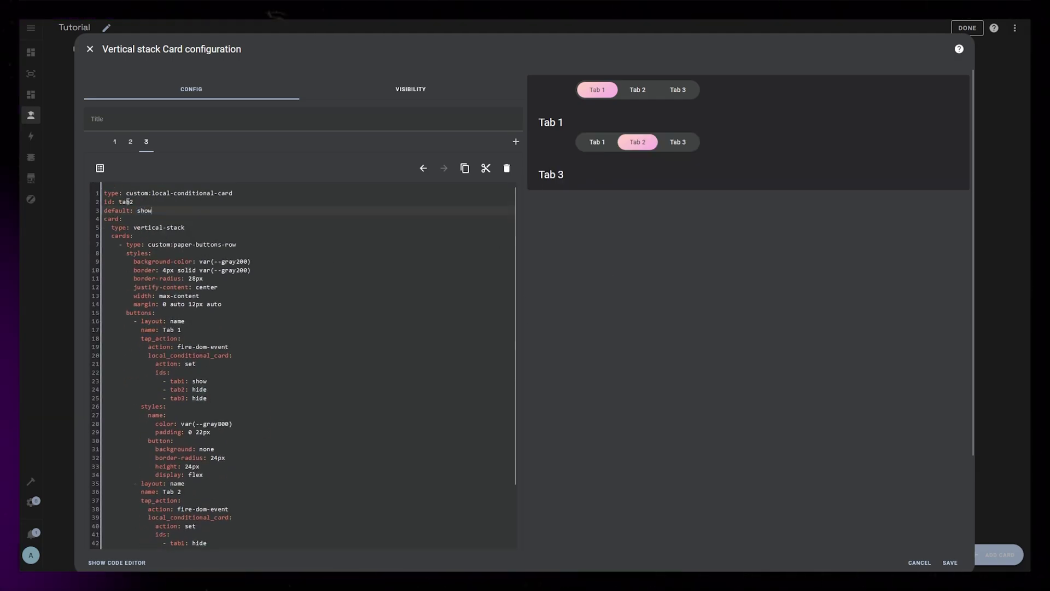
pyautogui.press('BackSpace')
pyautogui.write('3')
# Move the highlighted background from Tab 2 to Tab 3 and set default to hide.
pyautogui.scroll(-5, 189, 318)
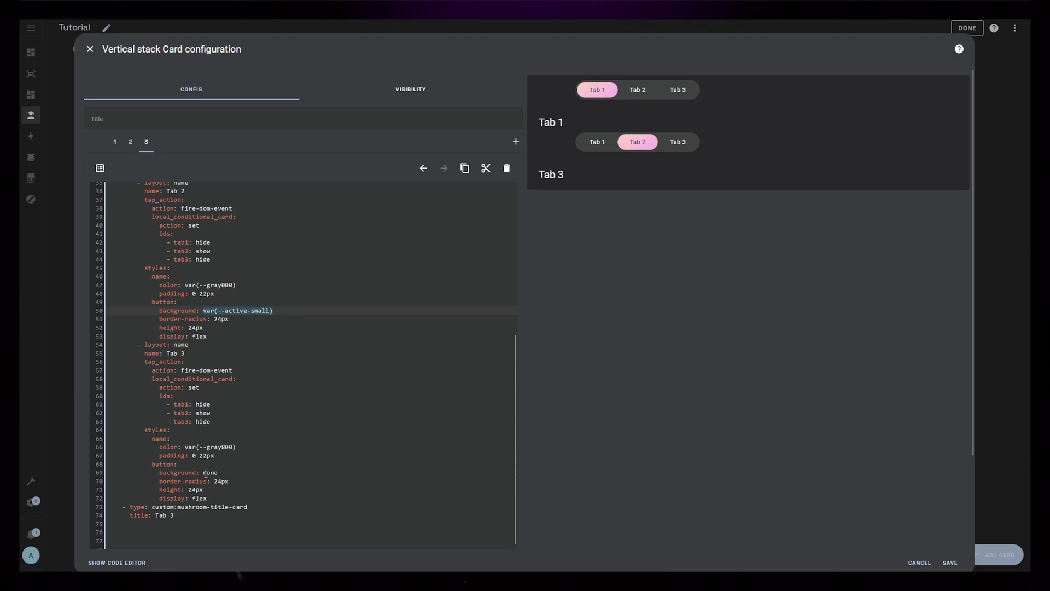
pyautogui.doubleClick(217, 473)
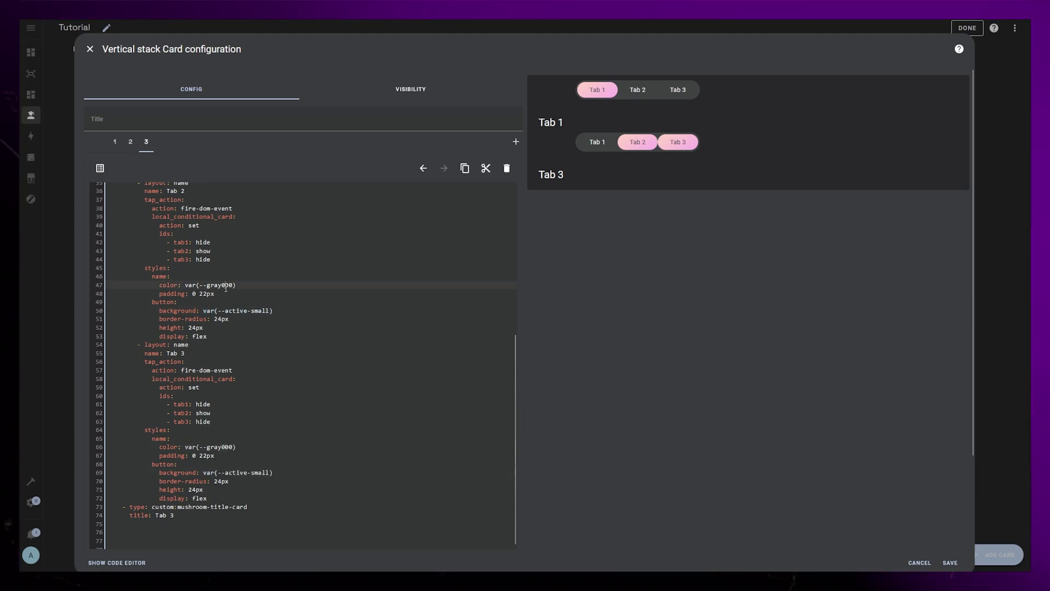
pyautogui.moveTo(202, 310); pyautogui.dragTo(289, 307)
pyautogui.write('nonme')
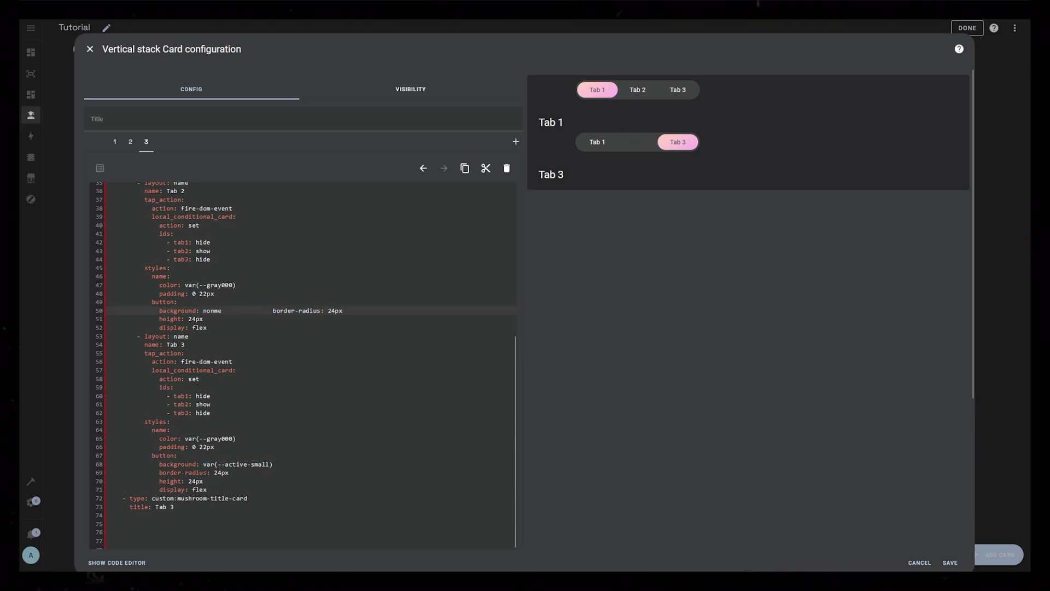
pyautogui.scroll(10, 517, 360)
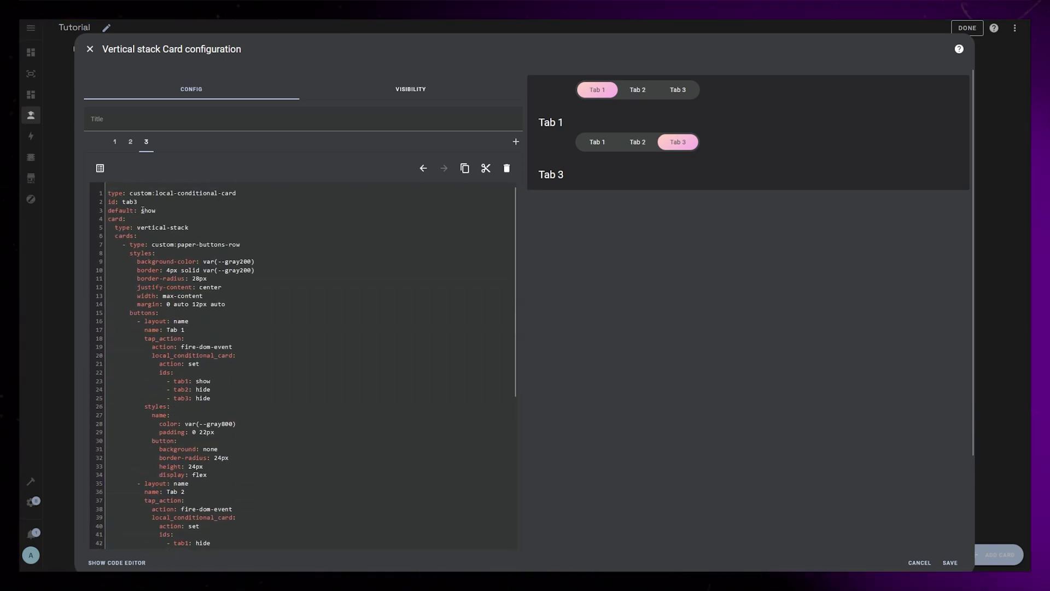
pyautogui.doubleClick(146, 211)
pyautogui.write('hide')
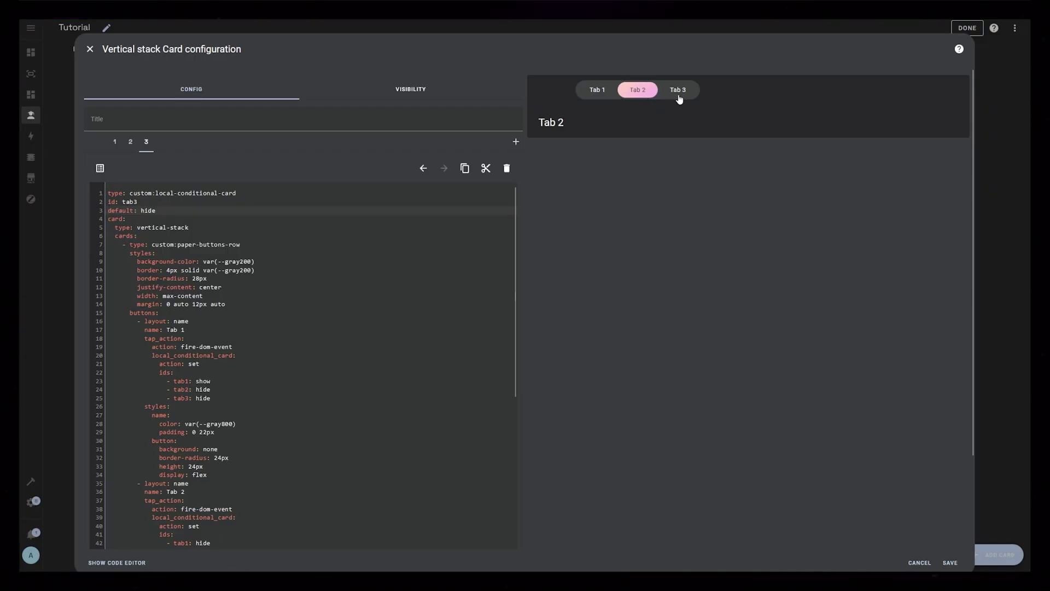
# In the third card, set the Tab 3 button to tab3: show and tab2: hide.
pyautogui.click(648, 90)
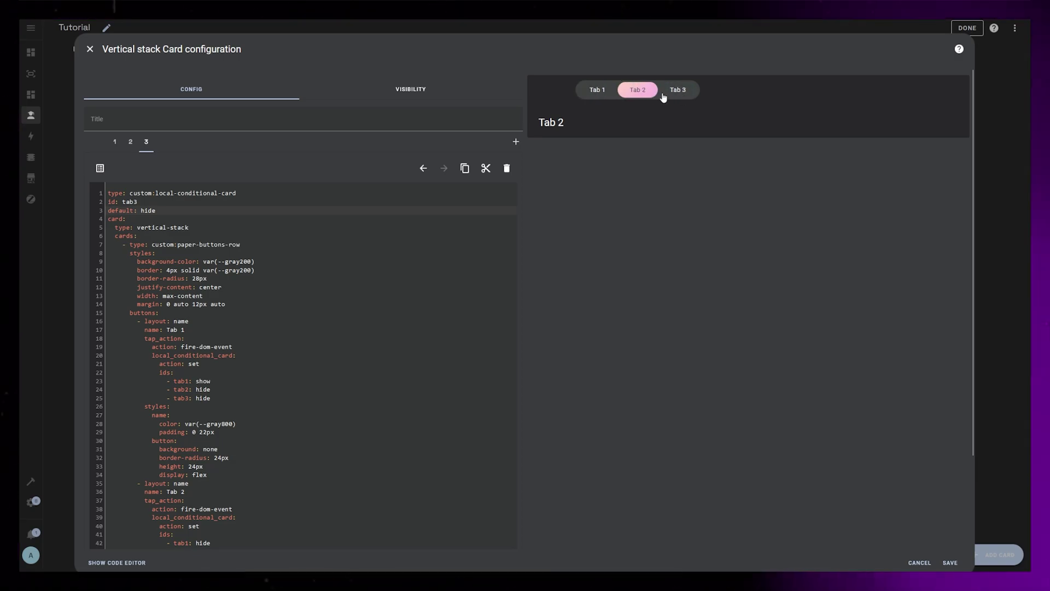
pyautogui.click(597, 92)
pyautogui.scroll(-10, 612, 333)
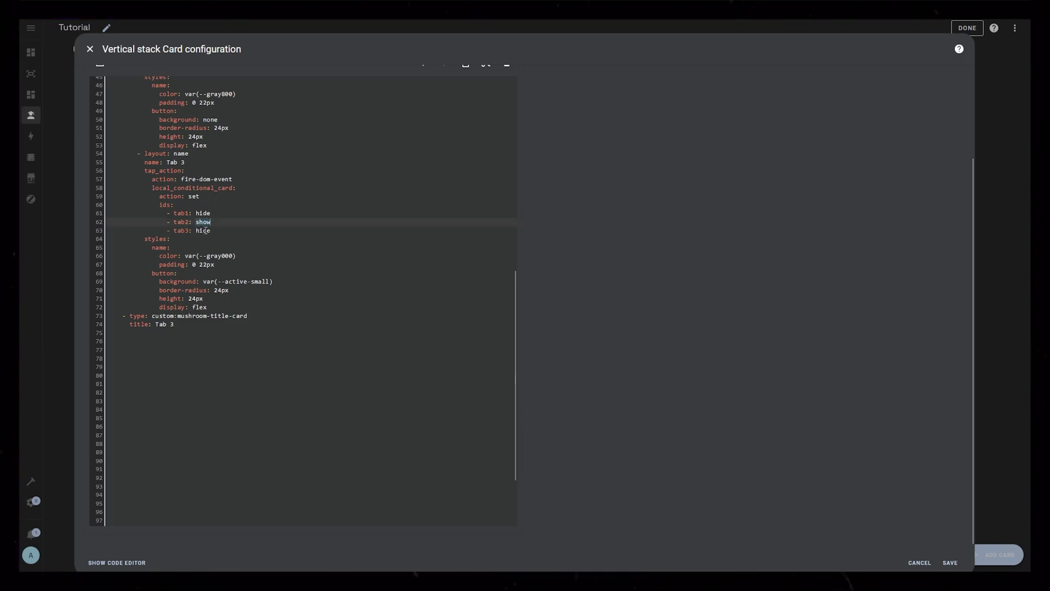
pyautogui.doubleClick(203, 230)
pyautogui.write('show')
pyautogui.doubleClick(203, 221)
pyautogui.write('hide')
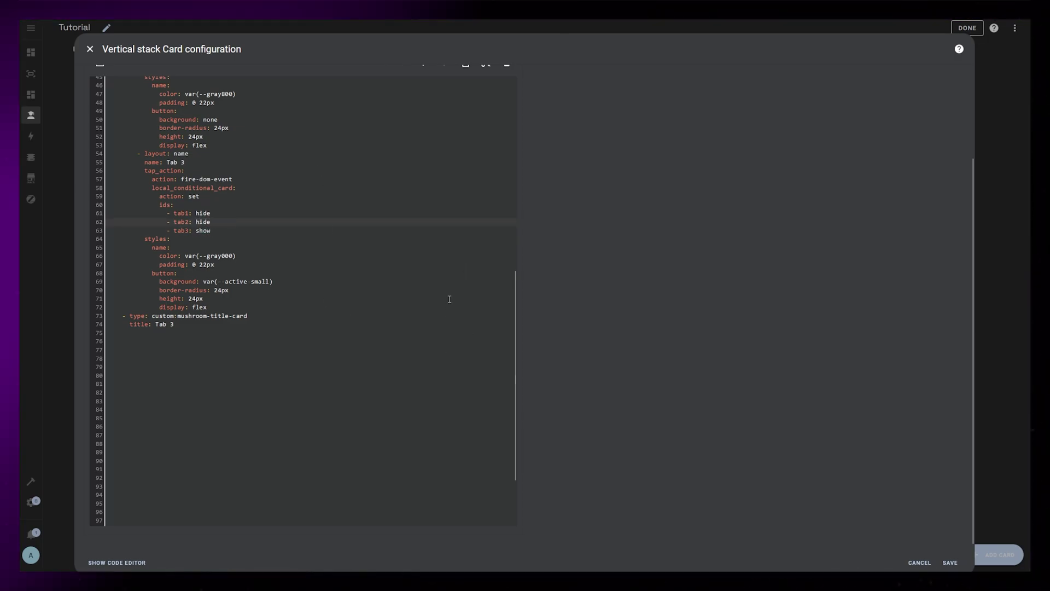
pyautogui.scroll(3, 701, 300)
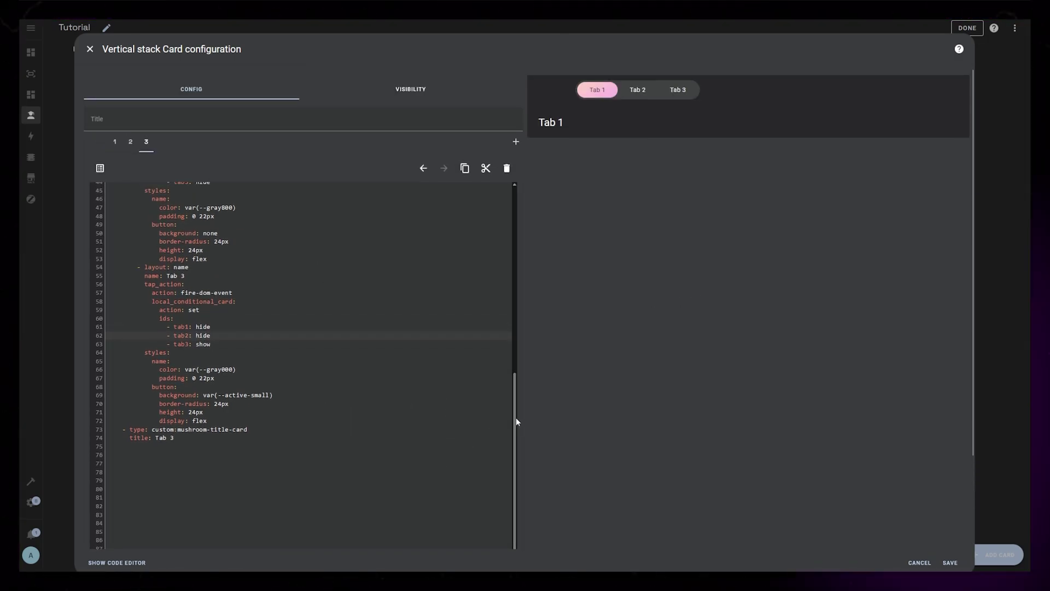
pyautogui.moveTo(515, 417); pyautogui.dragTo(519, 254)
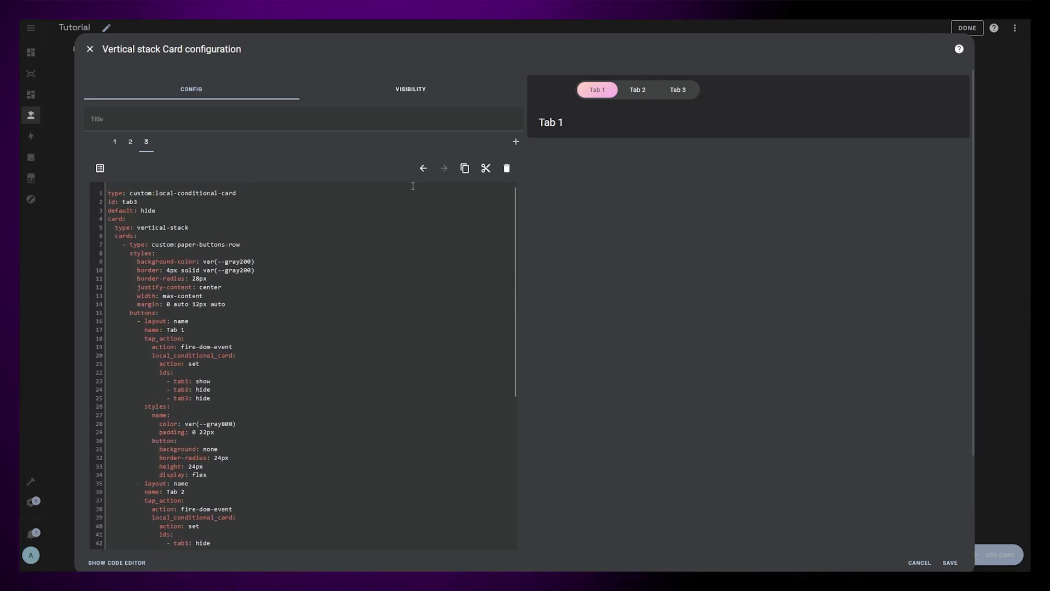
# In the second card, set the Tab 3 button to tab2: hide and tab3: show.
pyautogui.click(130, 141)
pyautogui.click(398, 198)
pyautogui.scroll(-5, 611, 401)
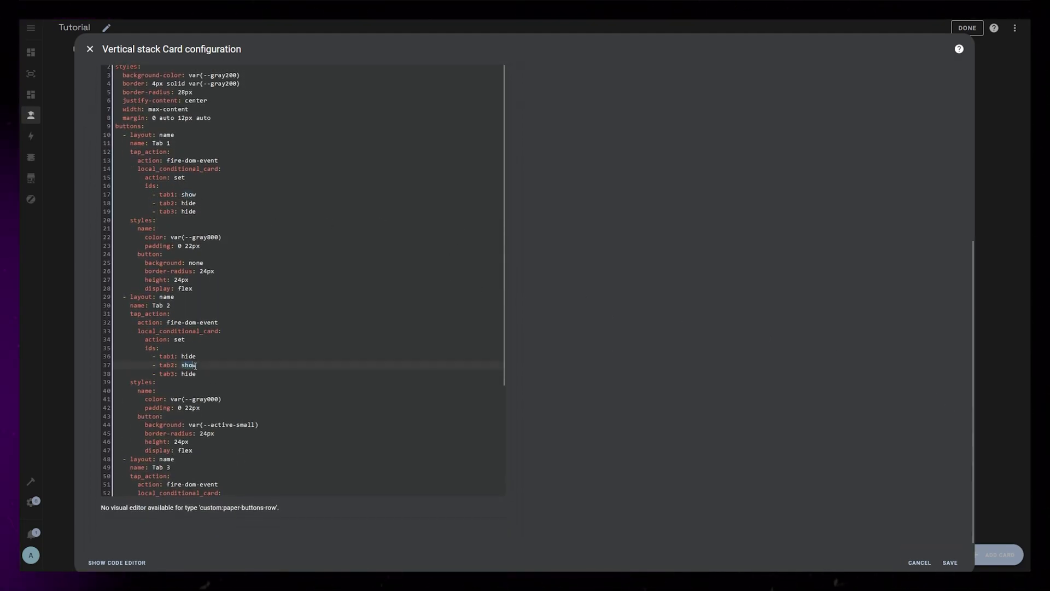
pyautogui.scroll(-3, 493, 412)
pyautogui.doubleClick(188, 391)
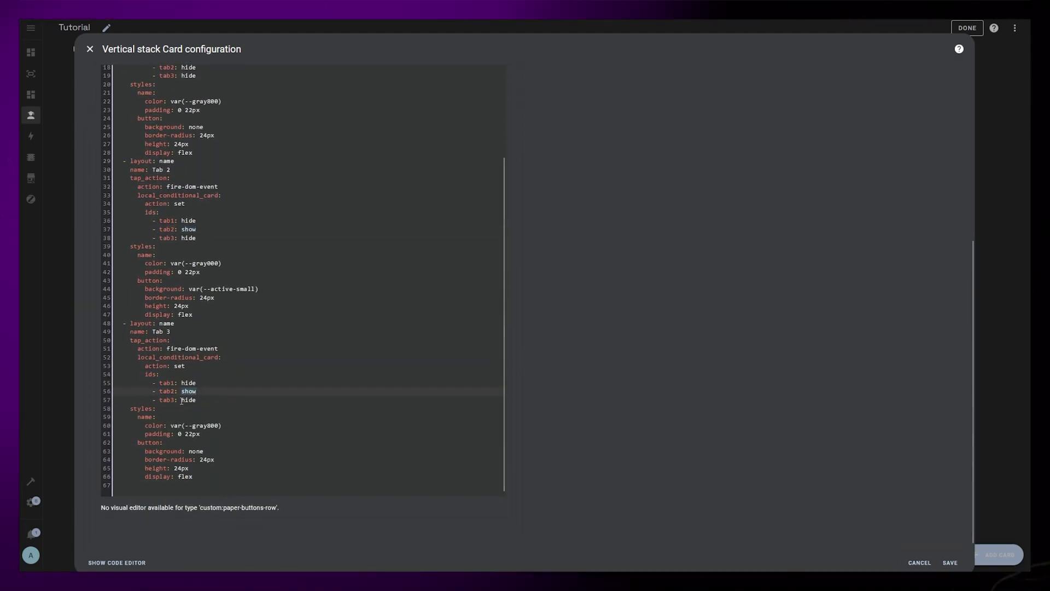
pyautogui.write('hide')
pyautogui.doubleClick(188, 399)
pyautogui.write('show')
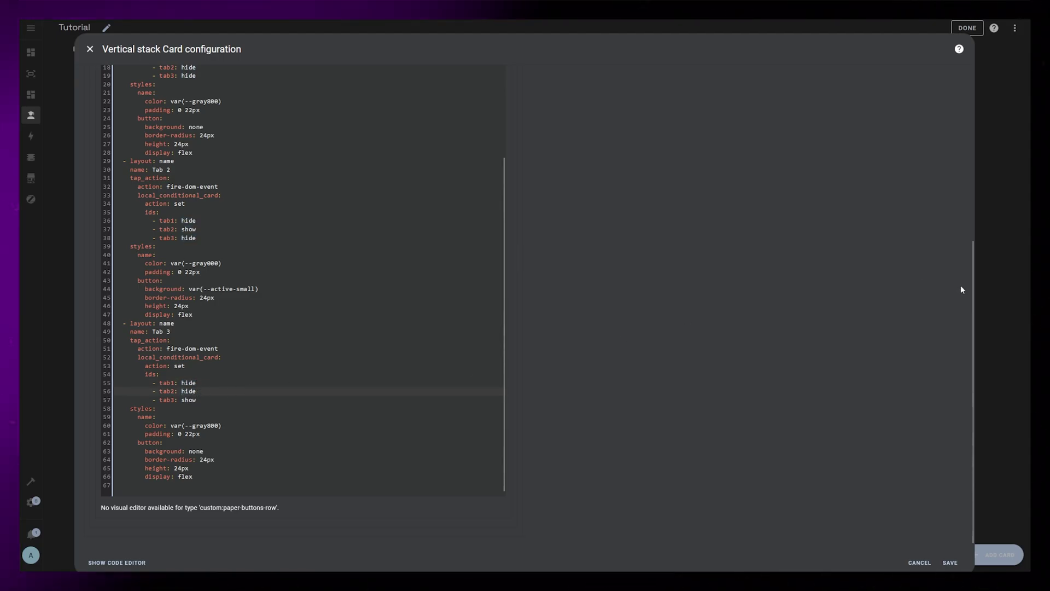
pyautogui.moveTo(973, 289); pyautogui.dragTo(979, 98)
# In the first card, set the Tab 3 button to tab3: show and tab2: hide.
pyautogui.click(115, 142)
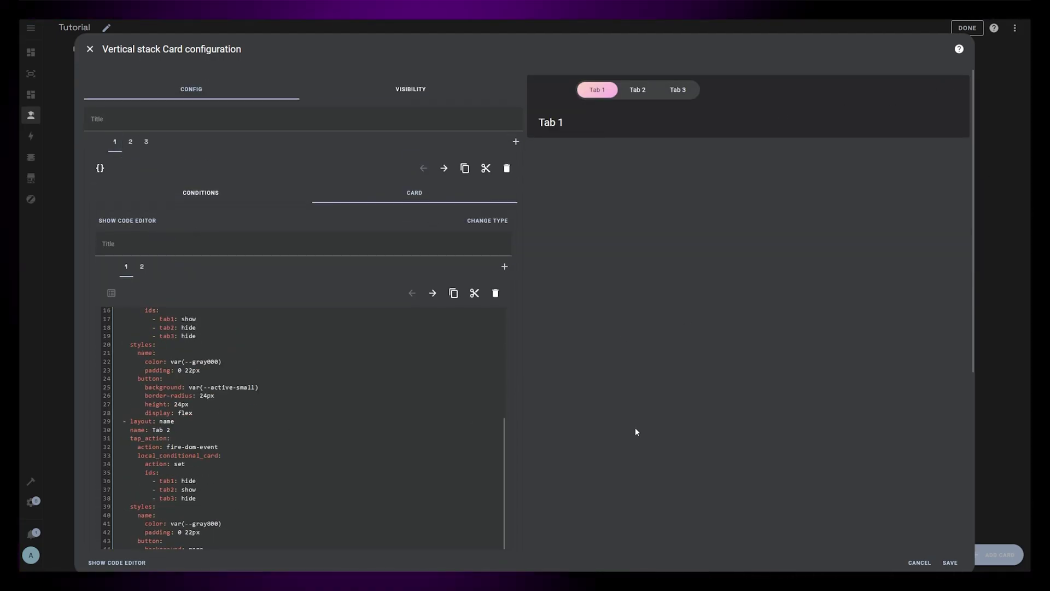
pyautogui.moveTo(973, 284); pyautogui.dragTo(935, 465)
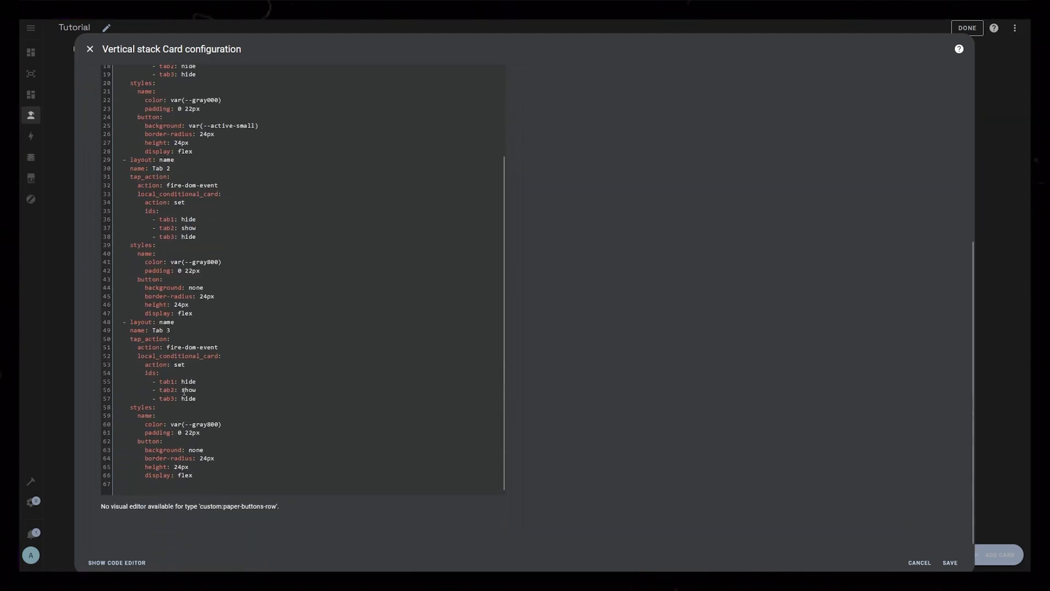
pyautogui.moveTo(182, 390); pyautogui.dragTo(196, 390)
pyautogui.hotkey('ctrl', 'c')
pyautogui.doubleClick(188, 398)
pyautogui.hotkey('ctrl', 'v')
pyautogui.doubleClick(189, 389)
pyautogui.write('hide')
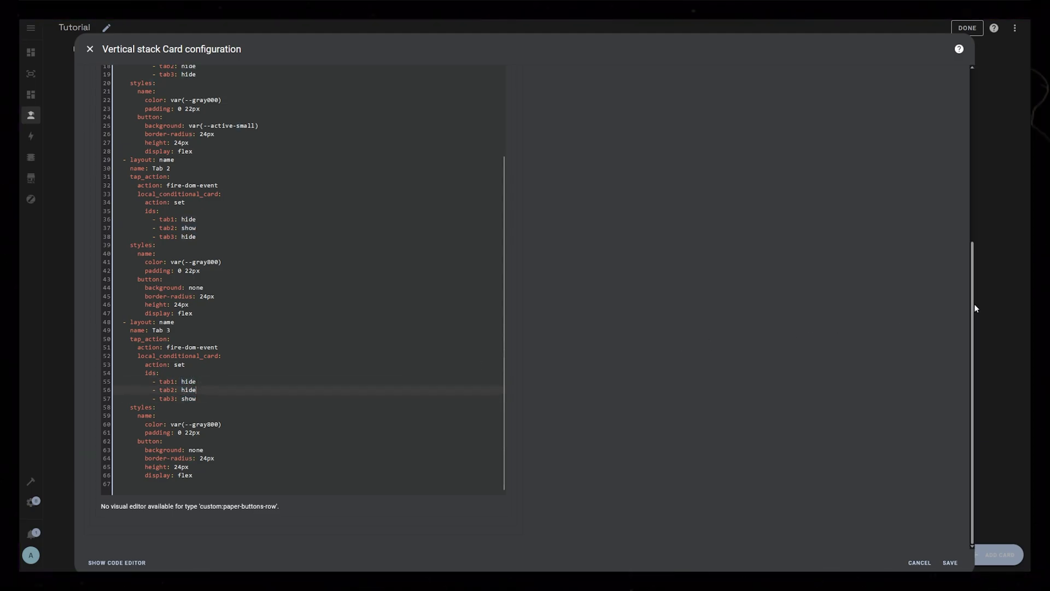
pyautogui.moveTo(974, 303); pyautogui.dragTo(986, 91)
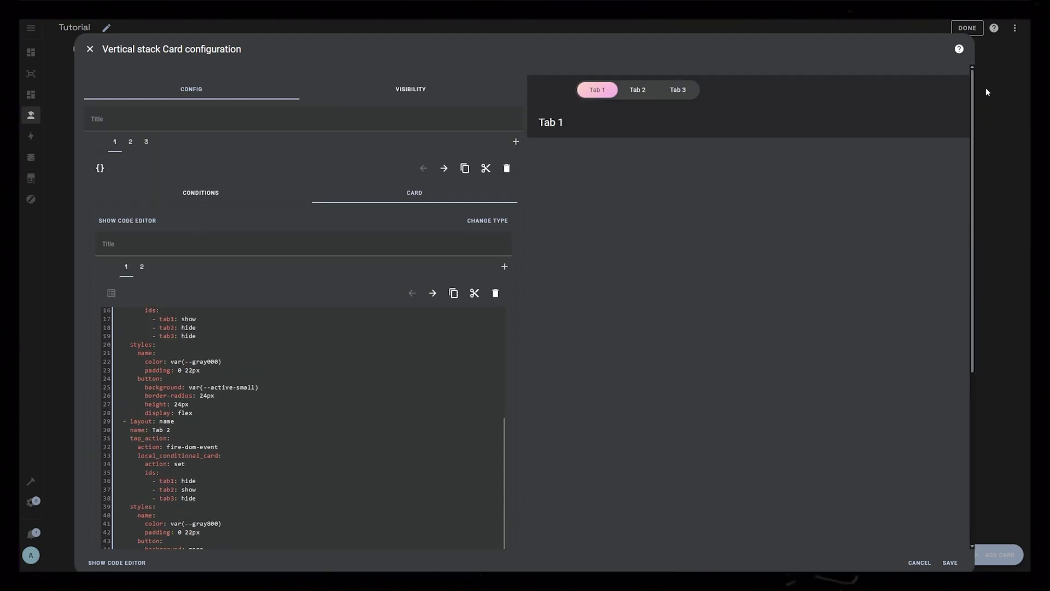
# Test the Tab 1/2/3 bar, then delete the title card from the third stacked card.
pyautogui.click(673, 91)
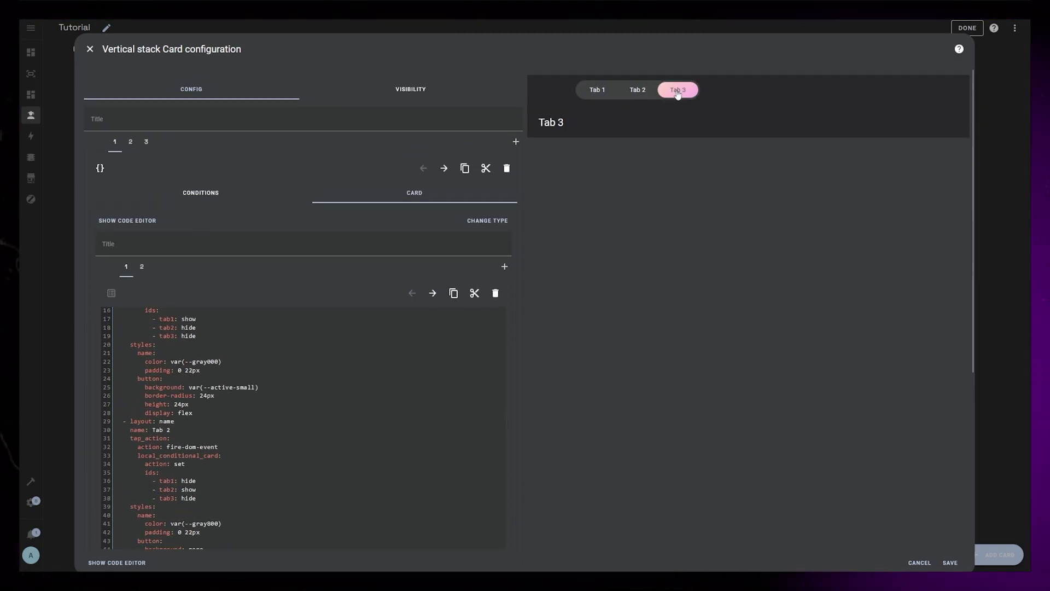
pyautogui.click(597, 89)
pyautogui.click(637, 89)
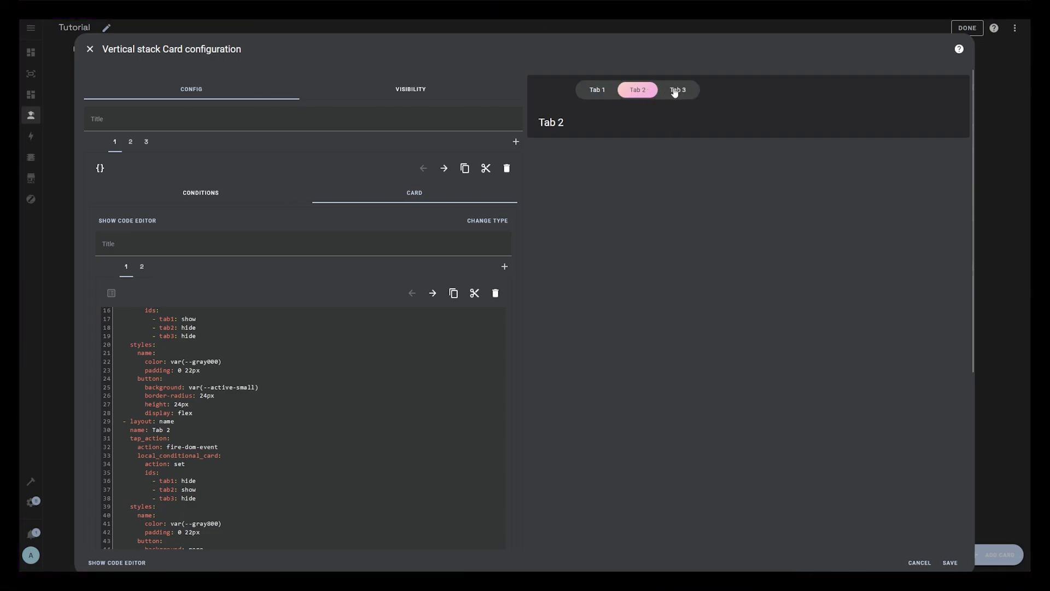
pyautogui.click(677, 90)
pyautogui.click(495, 294)
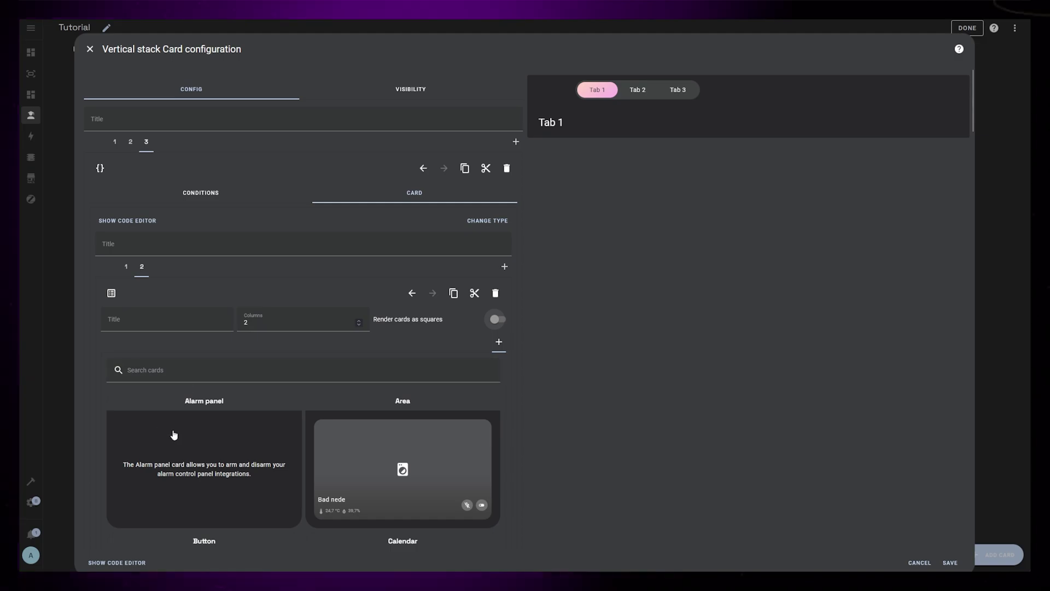
# Add a Button card to the third tab's grid and test switching between Tab 2 and Tab 3.
pyautogui.click(204, 468)
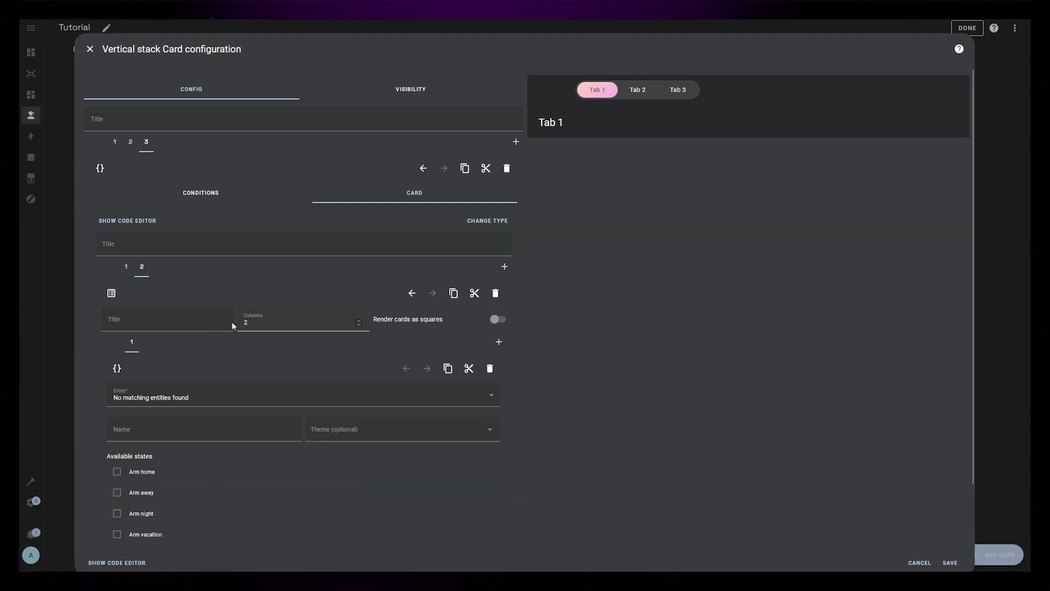
pyautogui.click(499, 342)
pyautogui.scroll(-4, 356, 420)
pyautogui.click(191, 361)
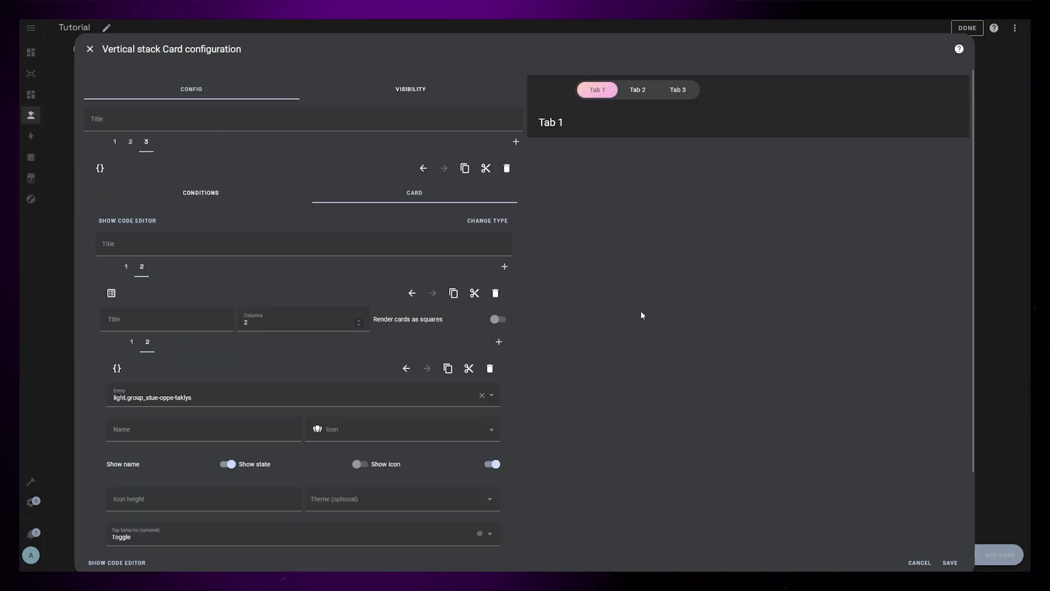
pyautogui.click(677, 90)
pyautogui.click(637, 90)
pyautogui.click(675, 92)
pyautogui.click(637, 89)
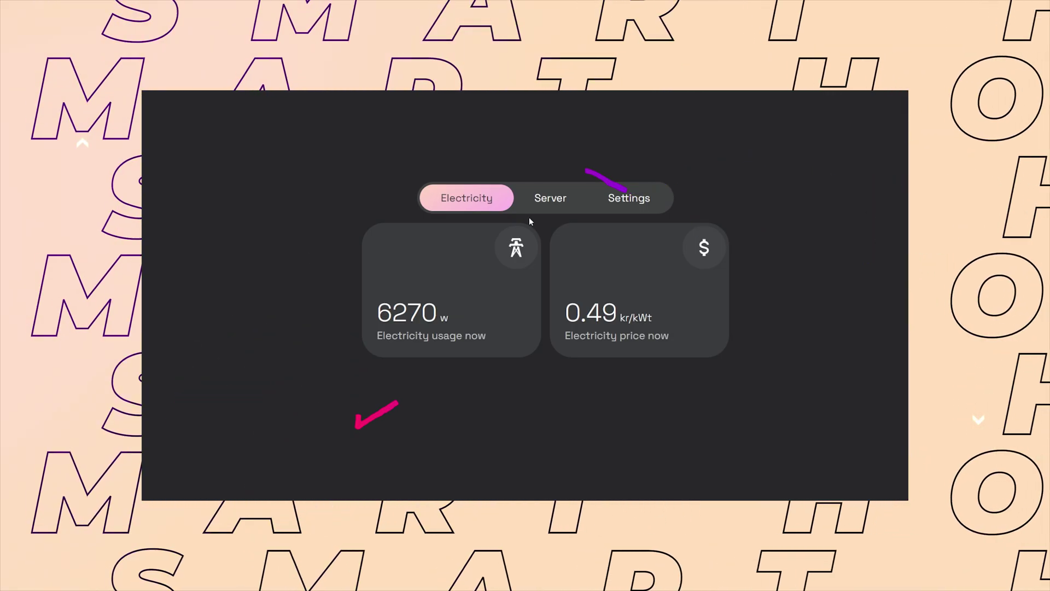
# Cycle the example dashboard through its Server, Settings and Electricity tabs.
pyautogui.click(558, 205)
pyautogui.click(619, 204)
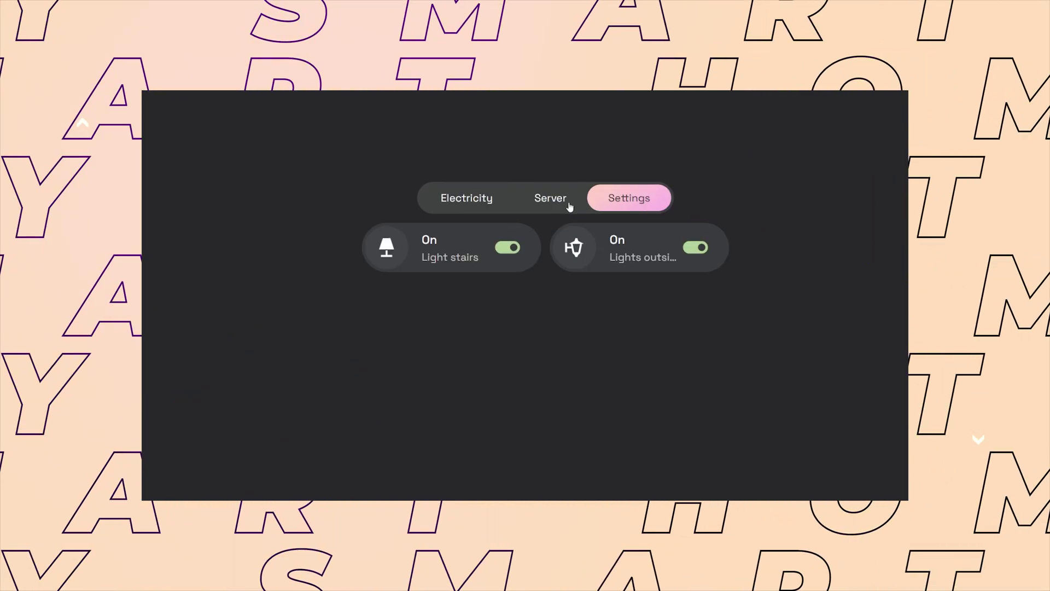
pyautogui.click(547, 203)
pyautogui.click(477, 203)
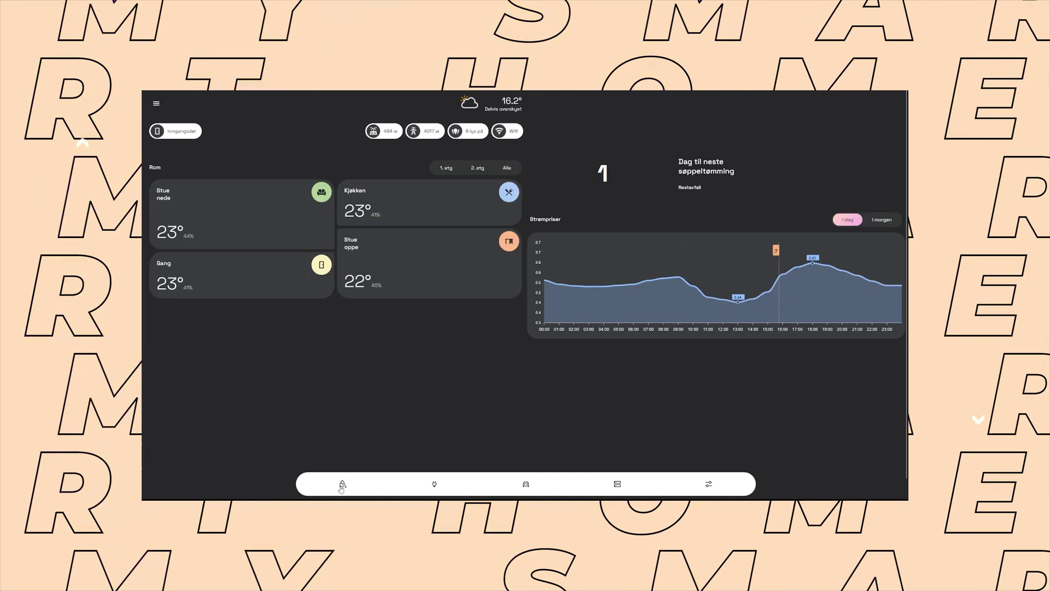
# Open the robot vacuum popup, view its controls and maintenance info, then close it.
pyautogui.click(342, 485)
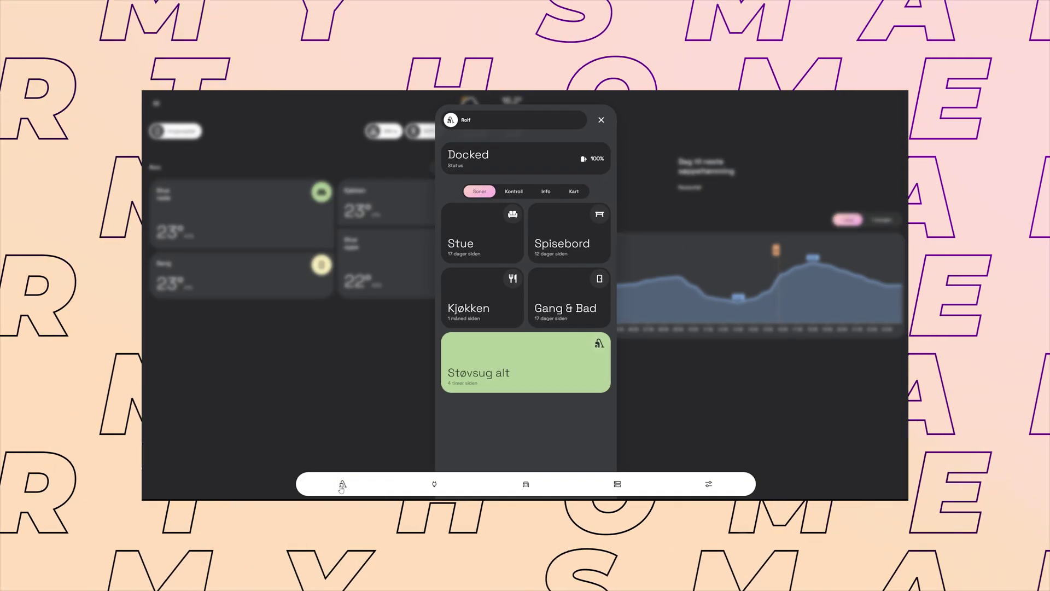
pyautogui.click(517, 193)
pyautogui.click(547, 193)
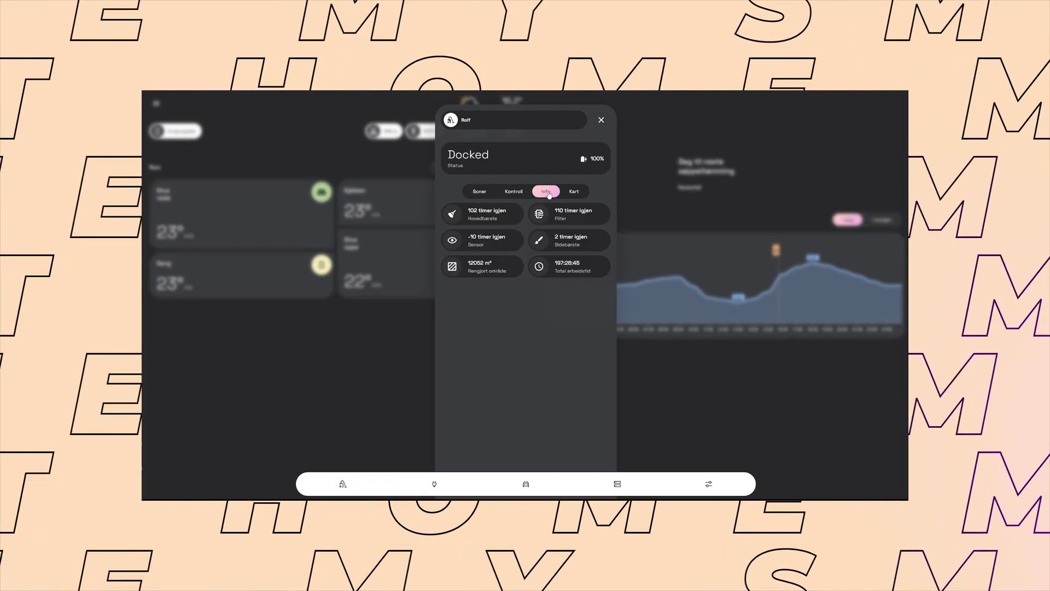
pyautogui.click(602, 121)
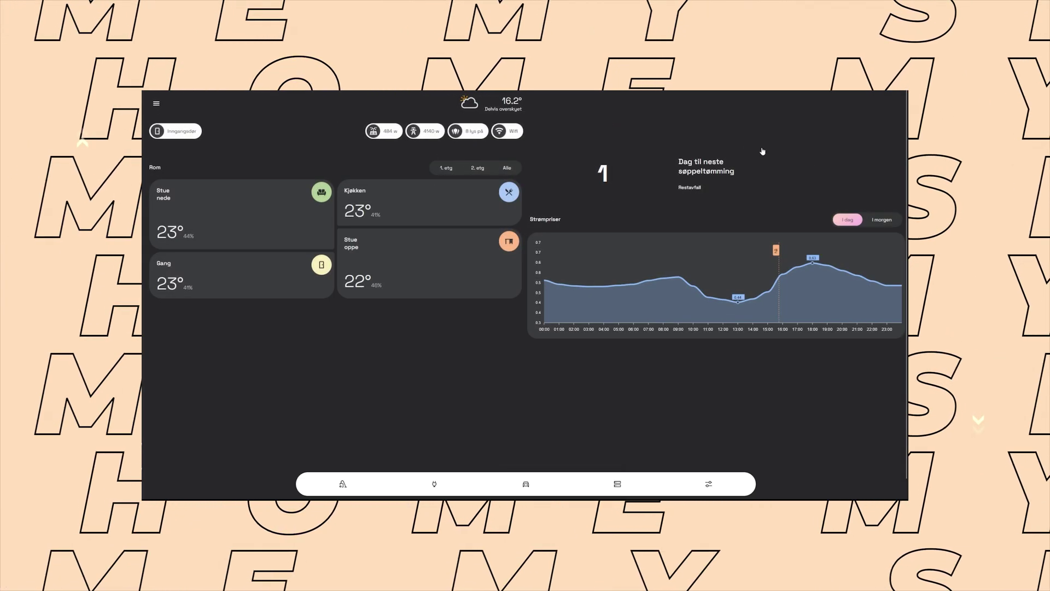
# Toggle the price chart between I morgen and I dag, then filter rooms to 1. etg and 2. etg.
pyautogui.click(885, 221)
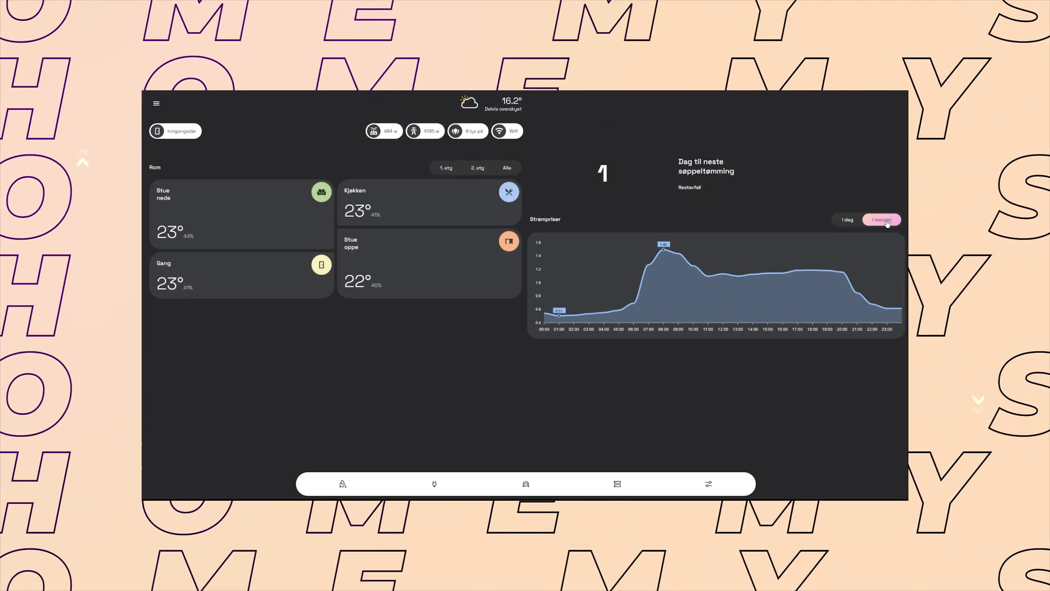
pyautogui.click(846, 222)
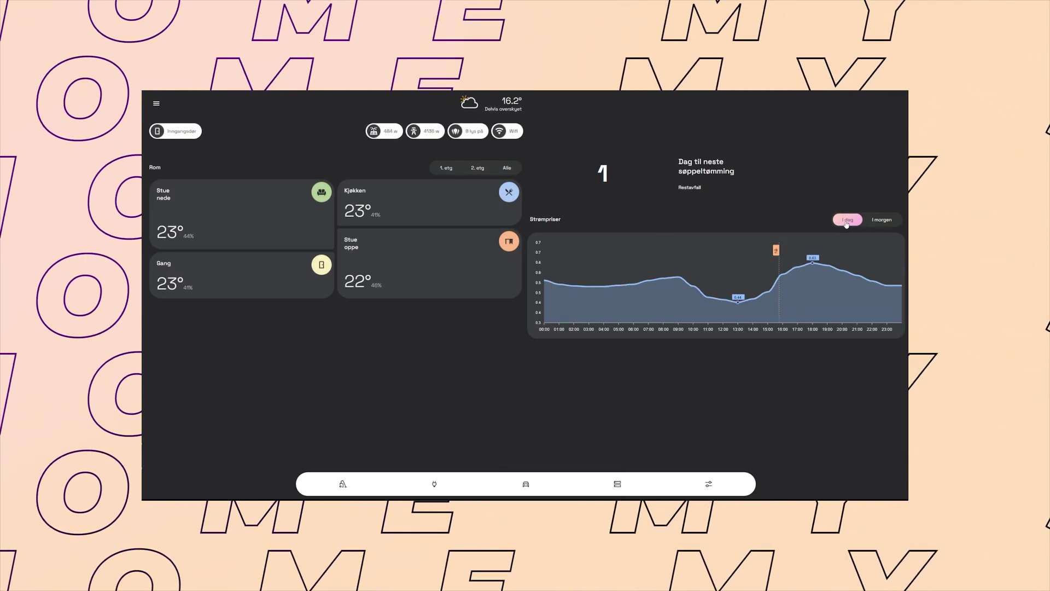
pyautogui.click(447, 168)
pyautogui.click(477, 170)
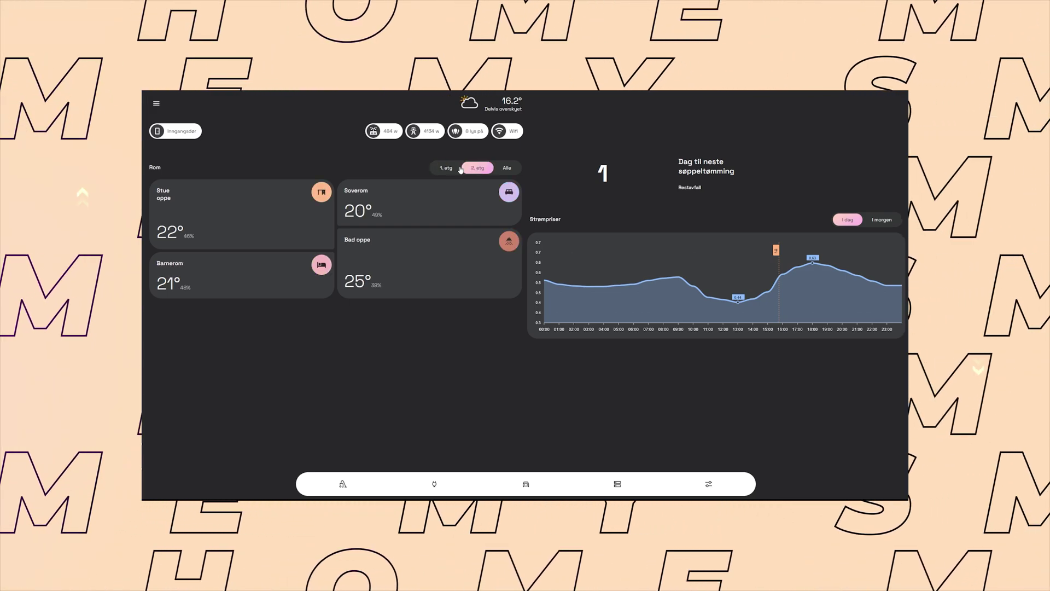